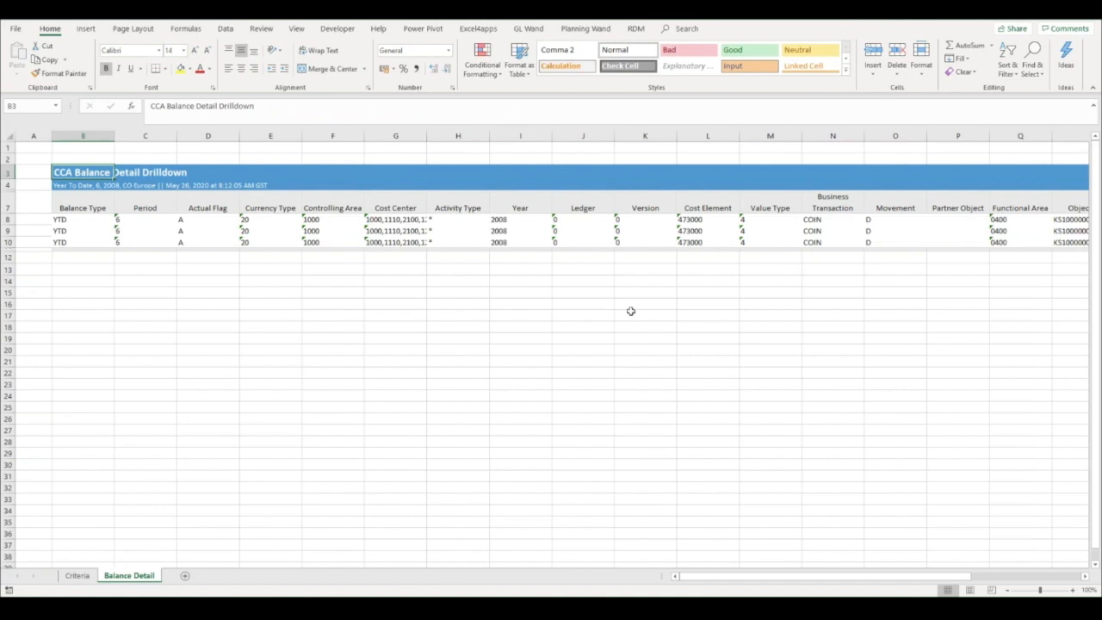
- Drill the three balances in rows 8 to 10 of Balance Detail down to the next level
scroll(630, 311, "right", 3)
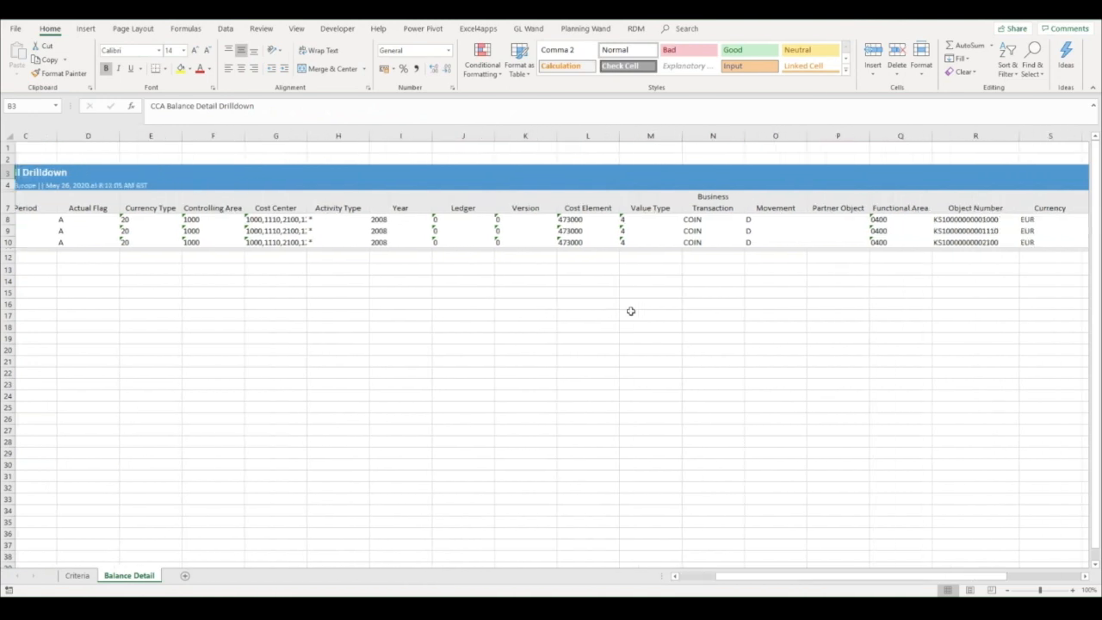
scroll(630, 311, "right", 2)
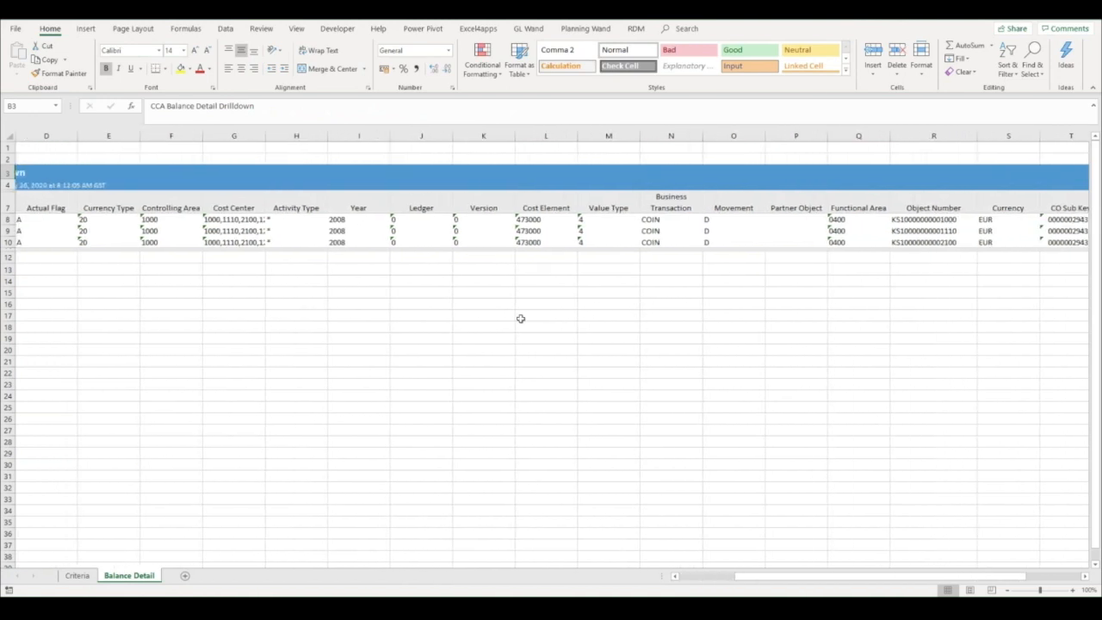
scroll(520, 319, "right", 6)
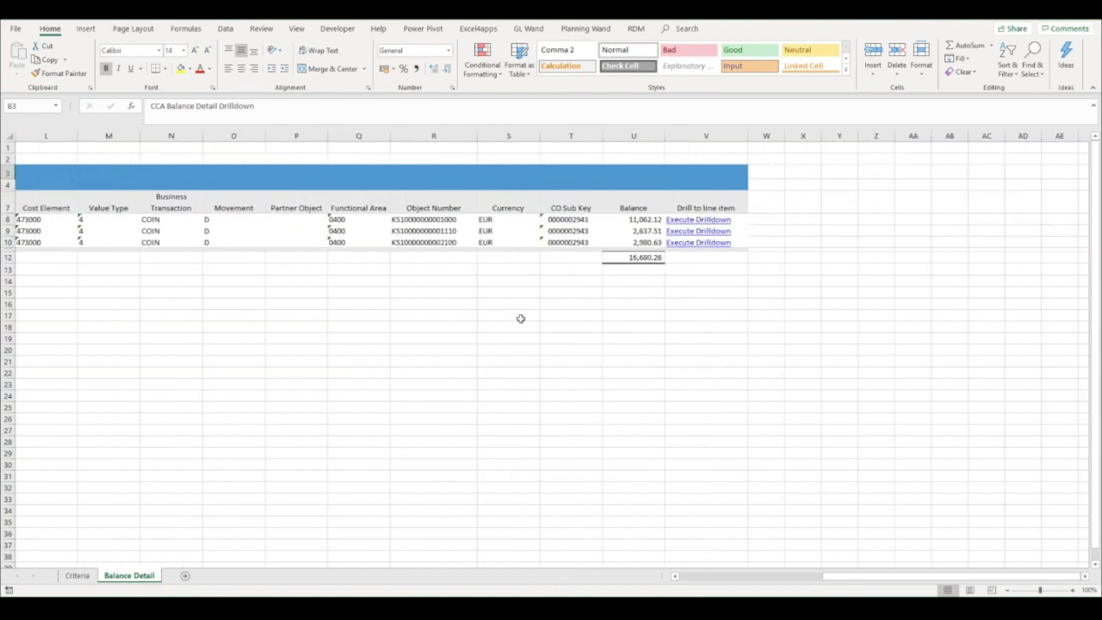
left_click(630, 220)
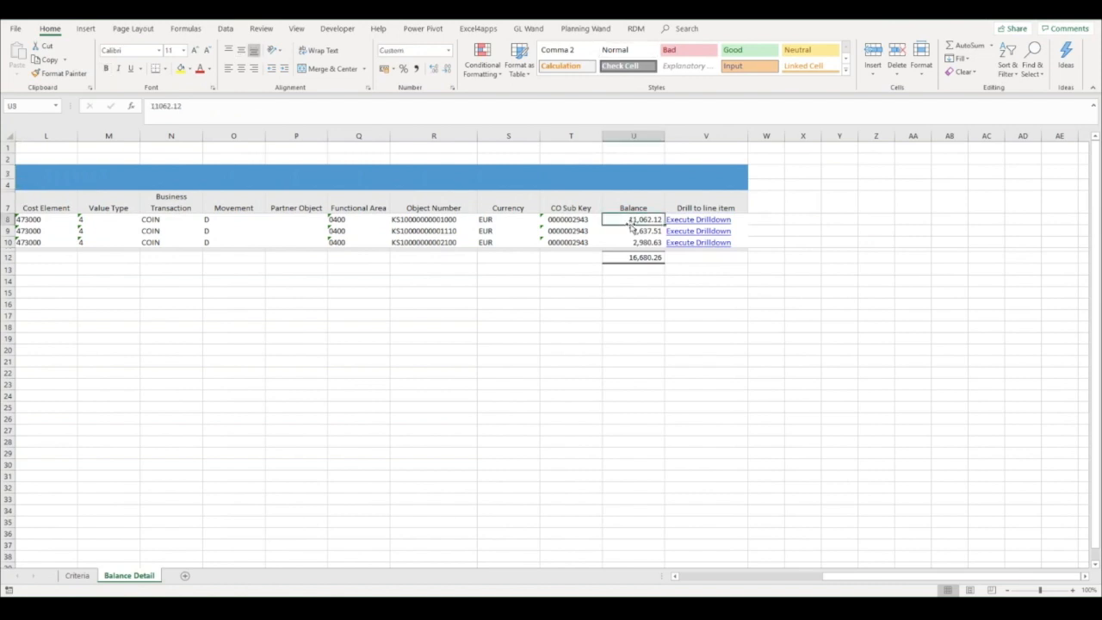
left_click_drag(634, 229, 637, 241)
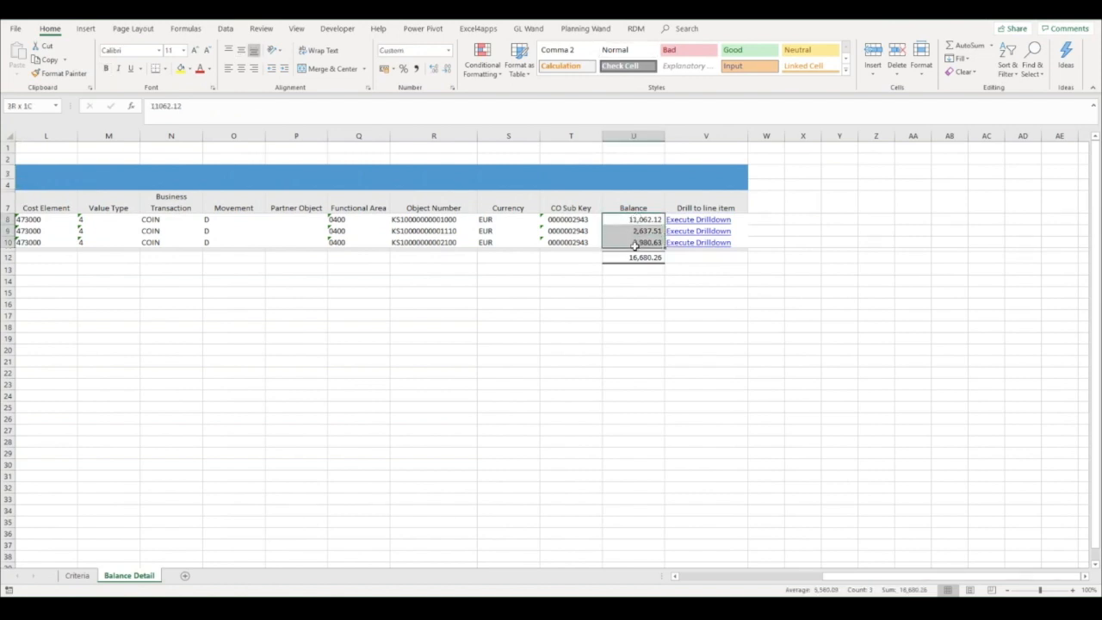
left_click(529, 31)
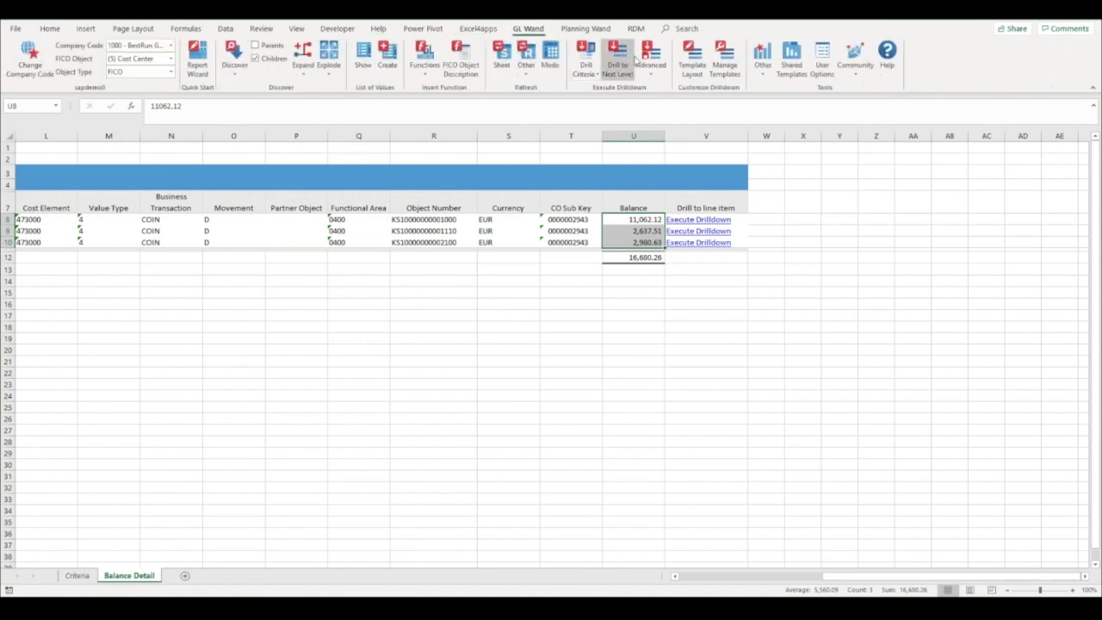
left_click(628, 62)
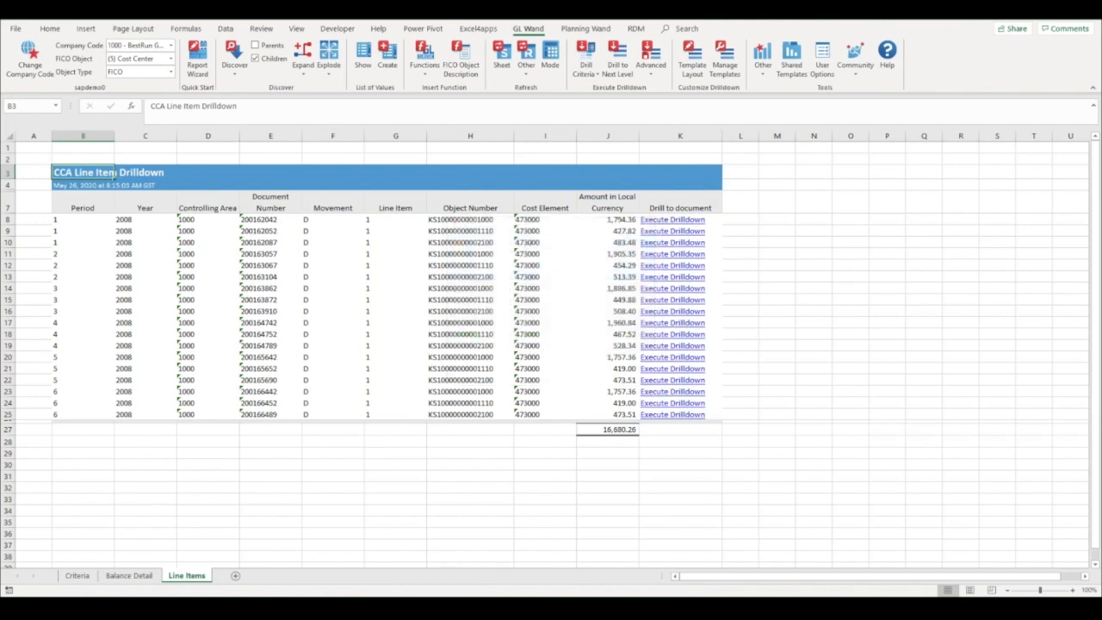
- Open the drilldown layout editor for the line item report and enlarge its window
left_click_drag(92, 208, 624, 209)
left_click(517, 265)
left_click(606, 231)
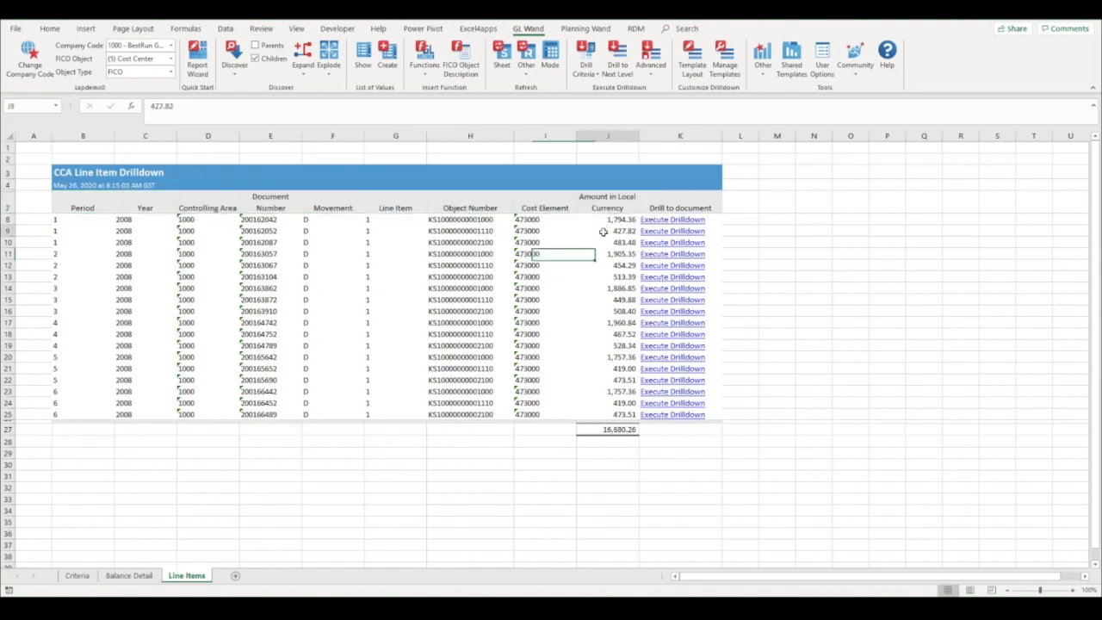
left_click(693, 71)
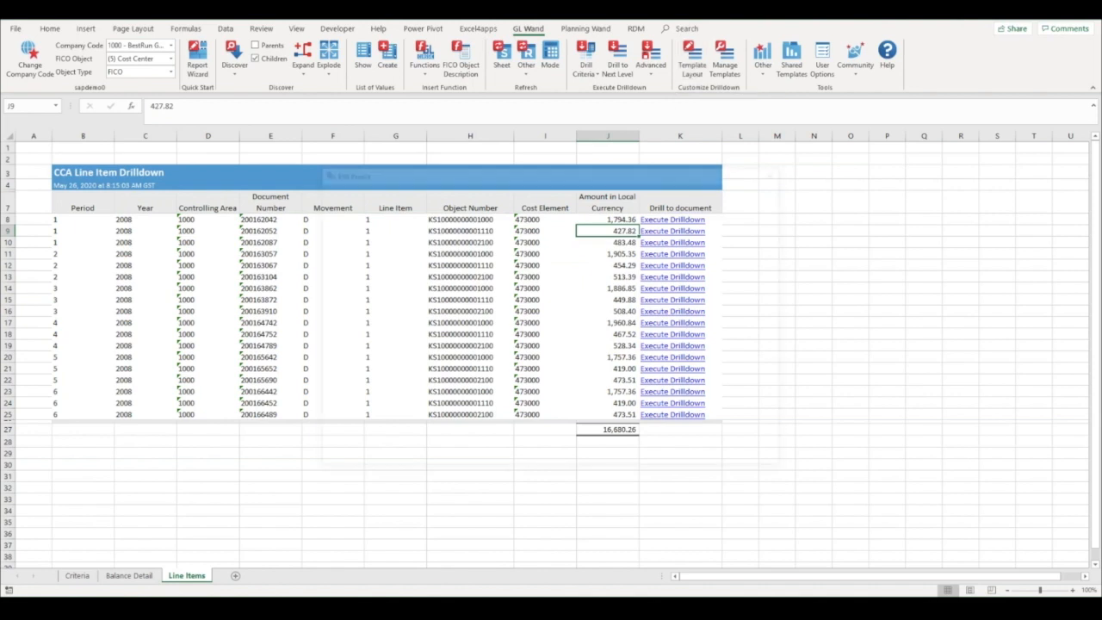
left_click(500, 345)
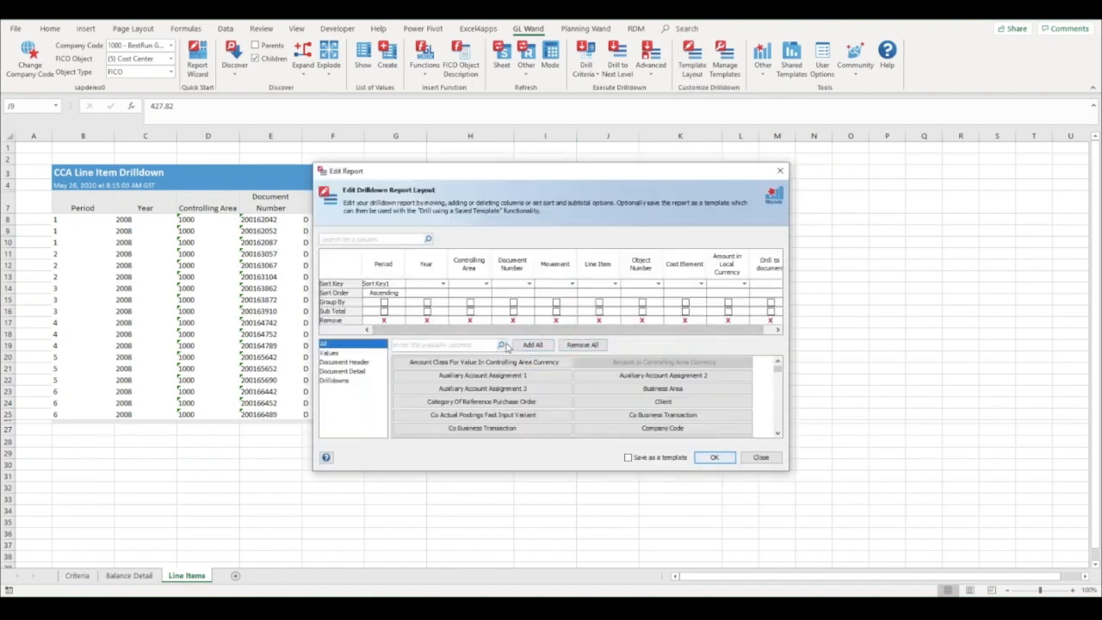
left_click_drag(789, 474, 850, 560)
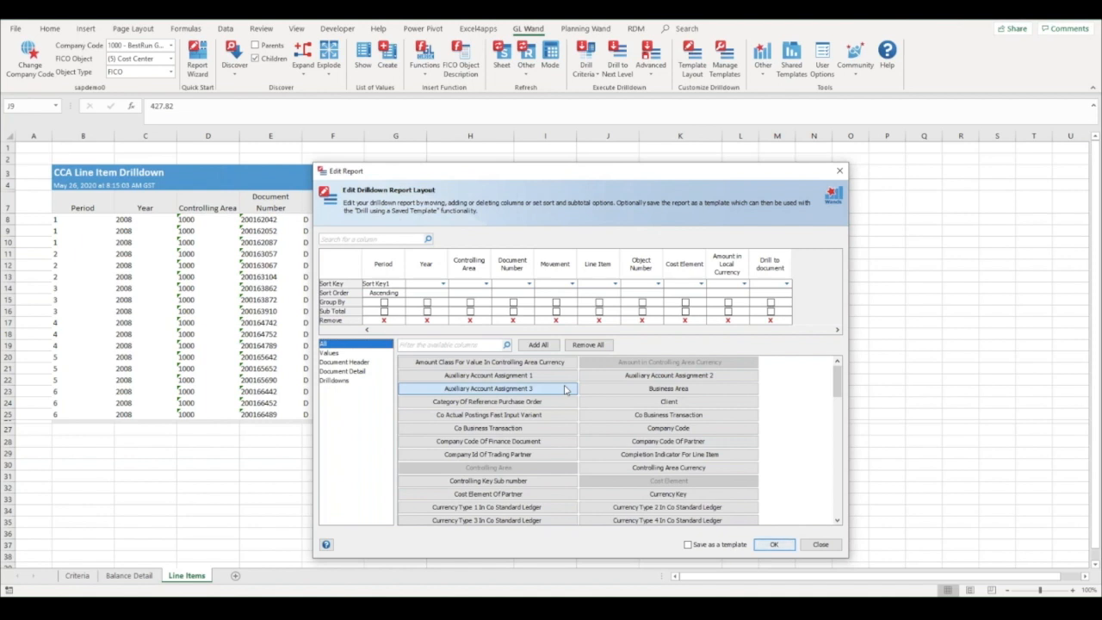
- Add the Document Date column before Document Number and the Debit Type column before Line Item
scroll(565, 390, "down", 2)
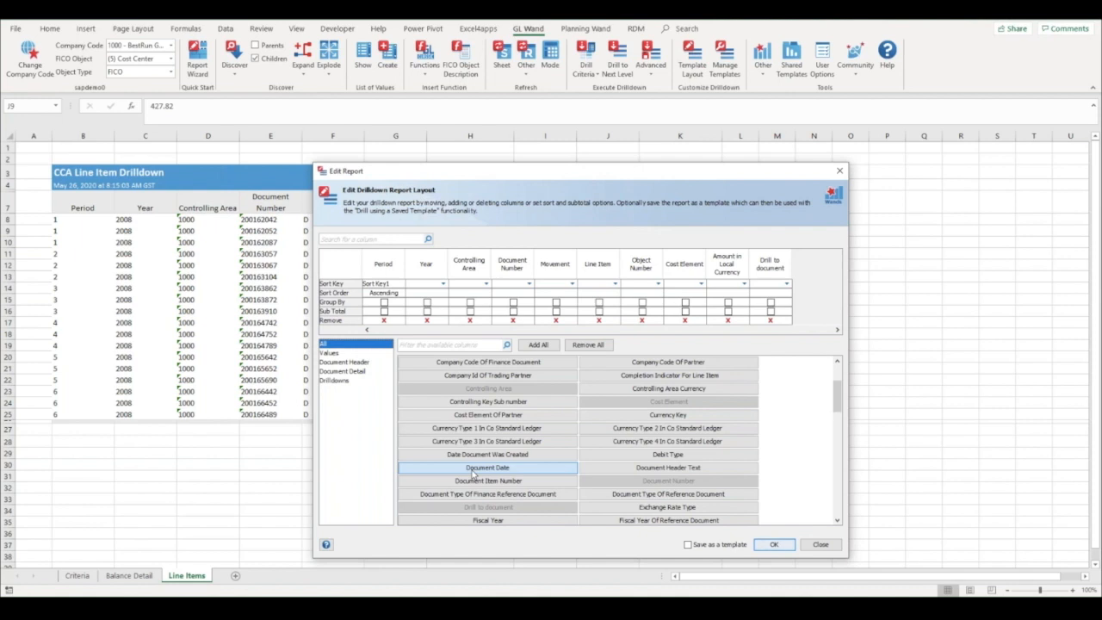
left_click_drag(506, 296, 514, 275)
left_click_drag(669, 455, 654, 274)
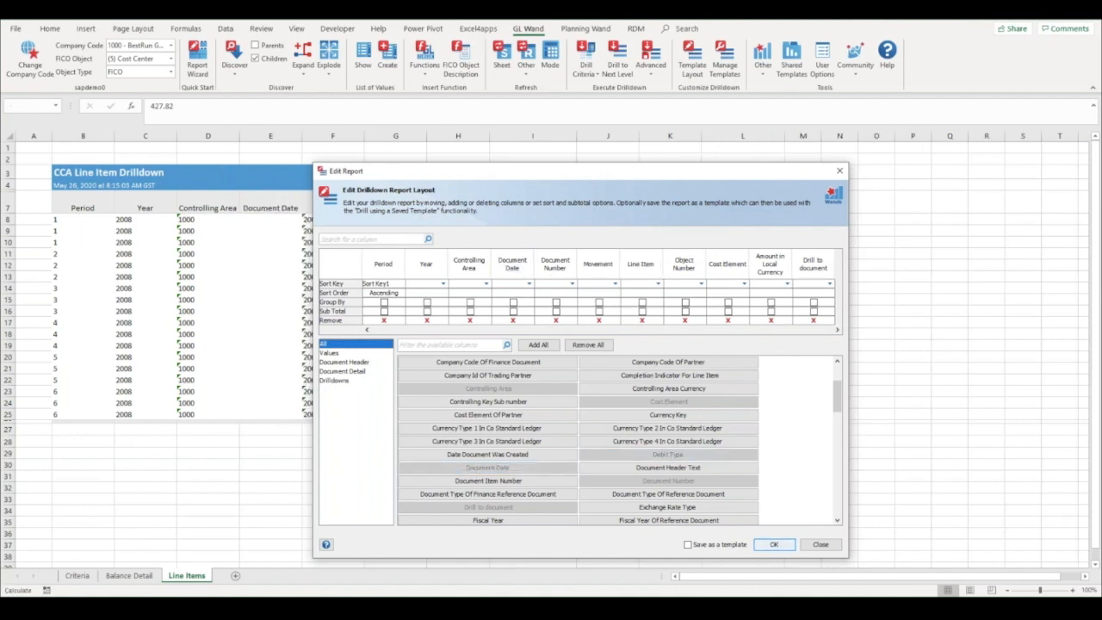
- Filter the available columns by "date" and add Posting Date before Document Date
left_click(443, 346)
type("date")
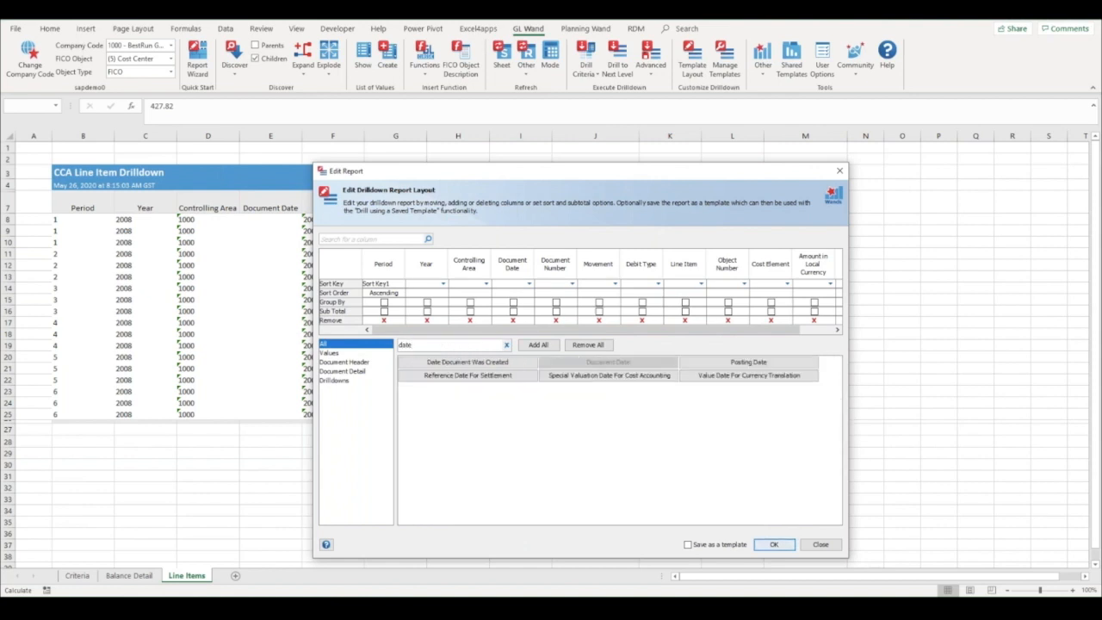
left_click_drag(559, 303, 512, 275)
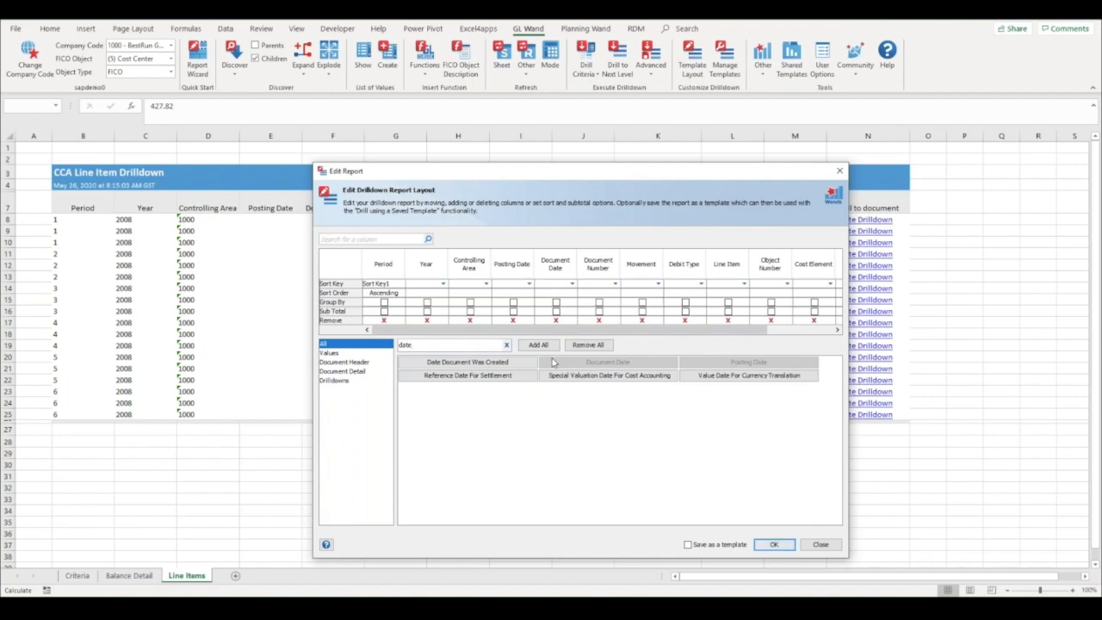
- Filter the available columns by "tex" and add Document Header Text and Segment Text between Document Date and Document Number
left_click(506, 346)
type("tex")
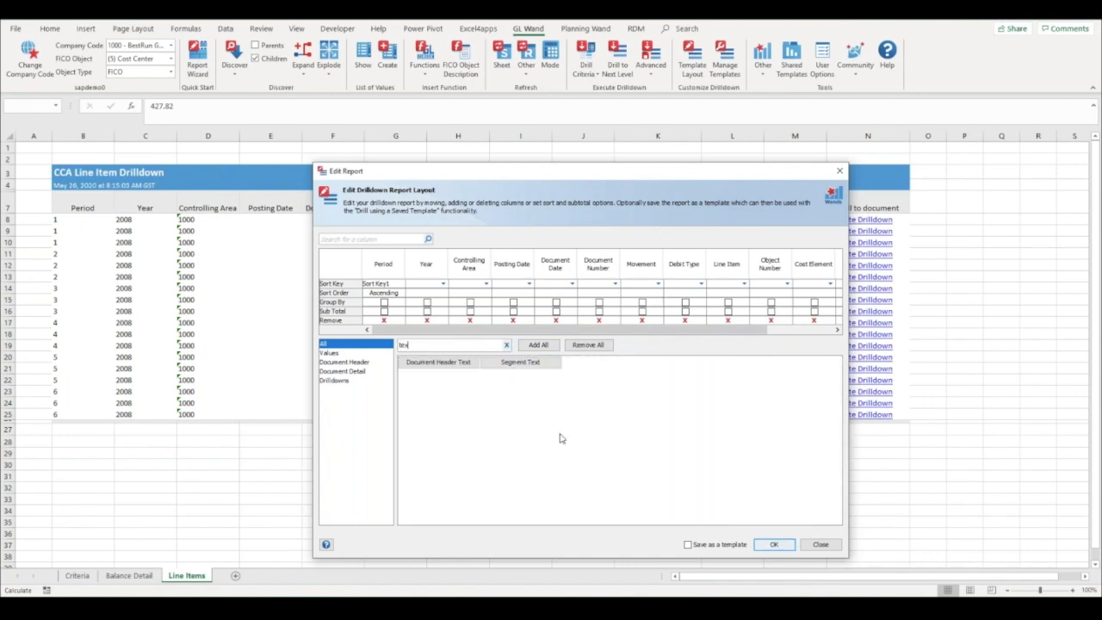
left_click_drag(470, 362, 595, 263)
left_click_drag(511, 365, 643, 262)
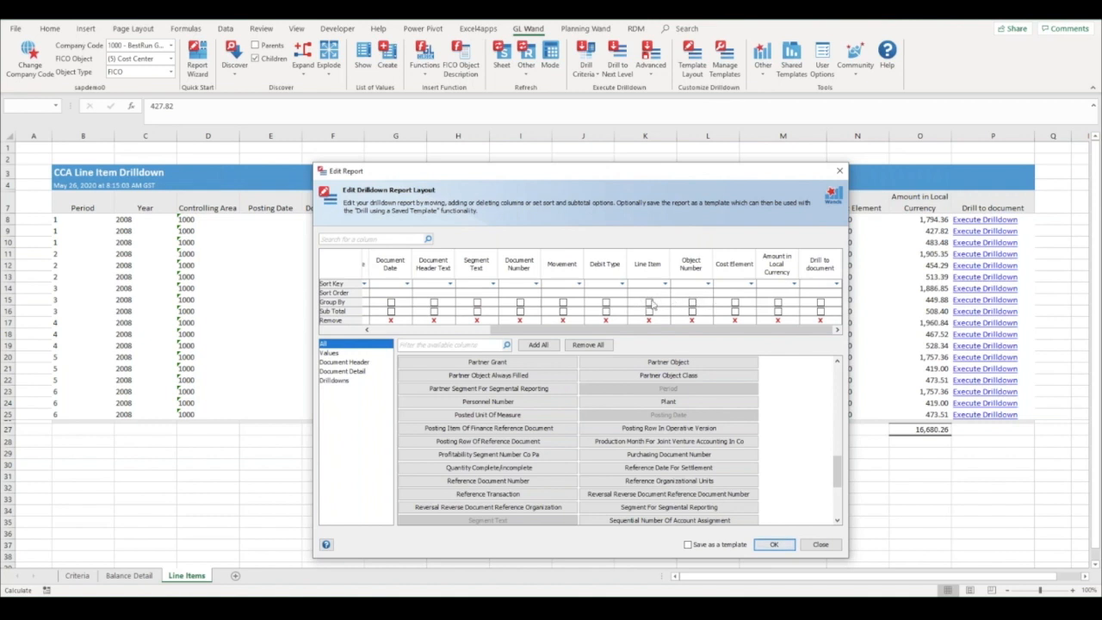
- Group the report by Object Number and subtotal the Amount in Local Currency column
left_click(692, 303)
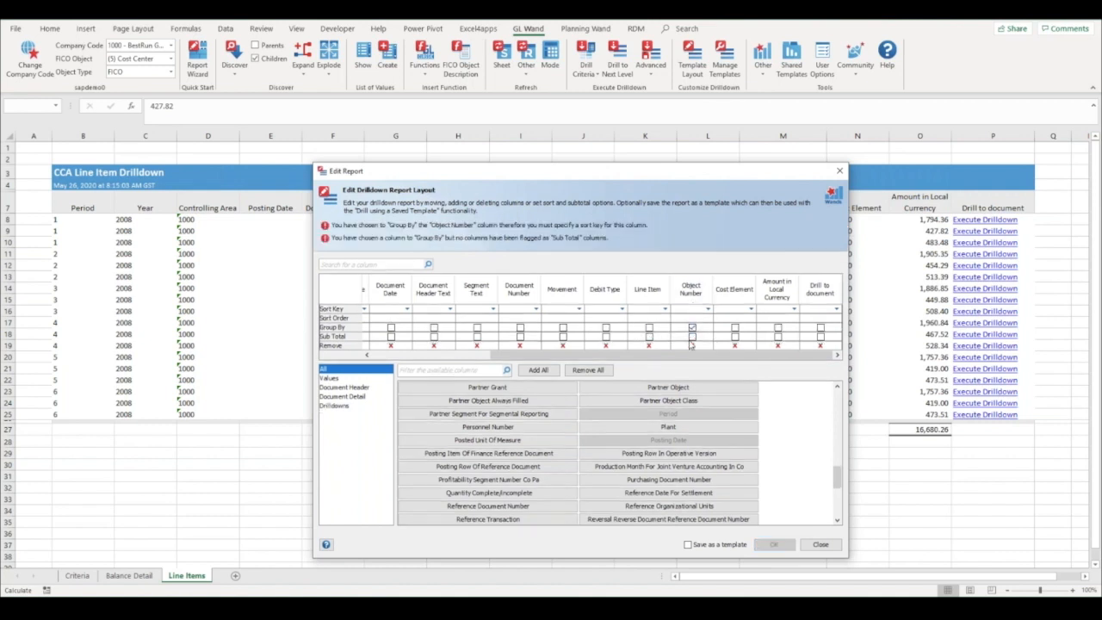
left_click(778, 337)
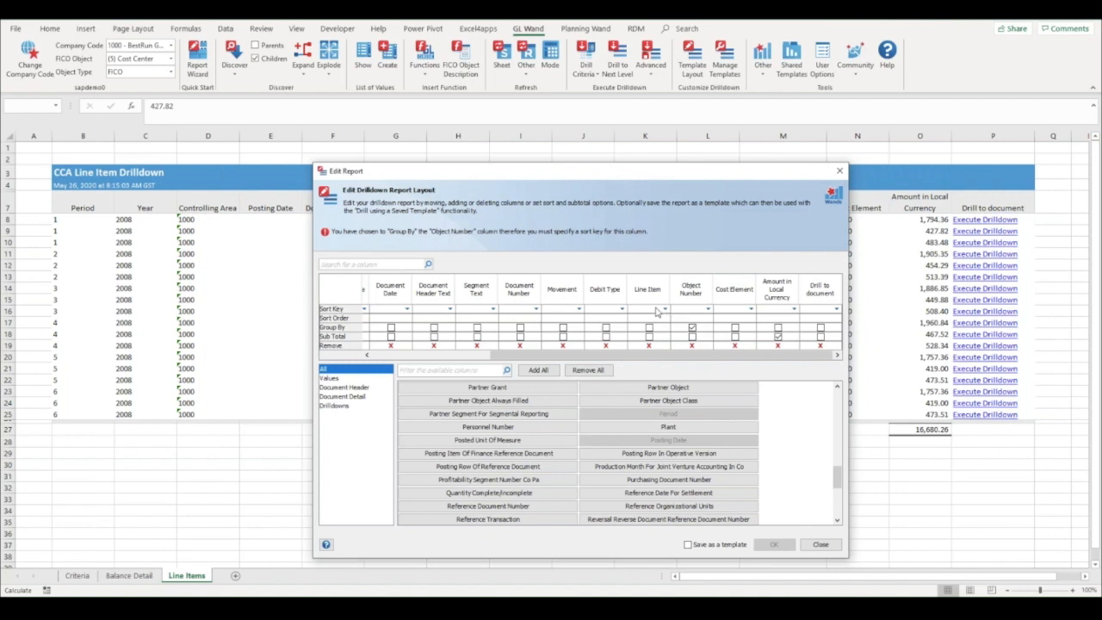
- Clear the sort key on Period and sort ascending with Document Date as Sort Key1 and Object Number as Sort Key2
scroll(641, 314, "left", 3)
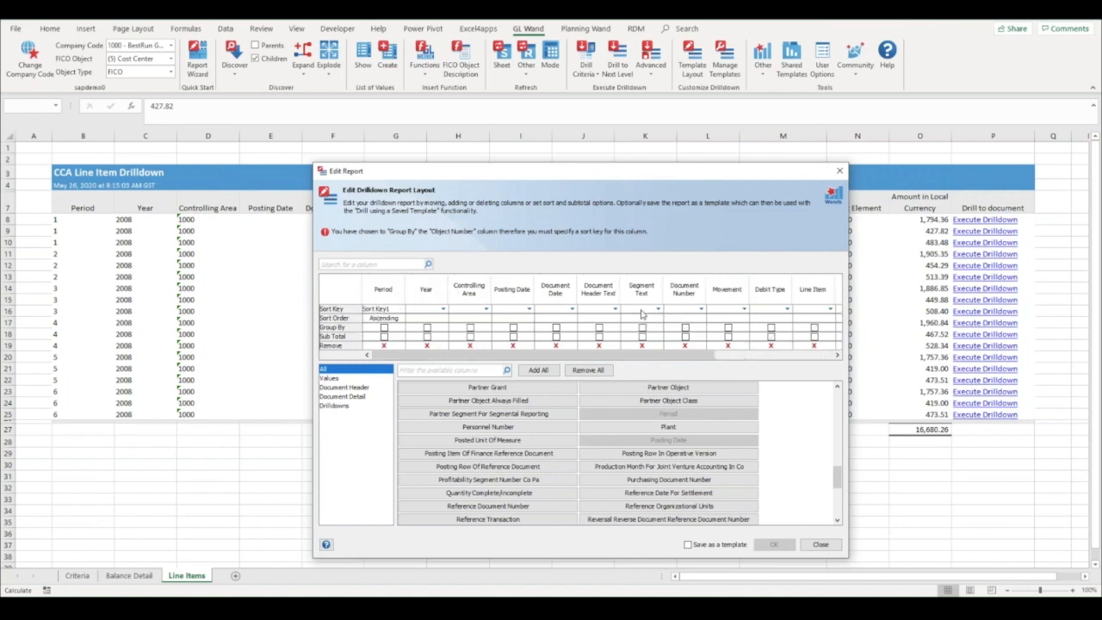
left_click(391, 309)
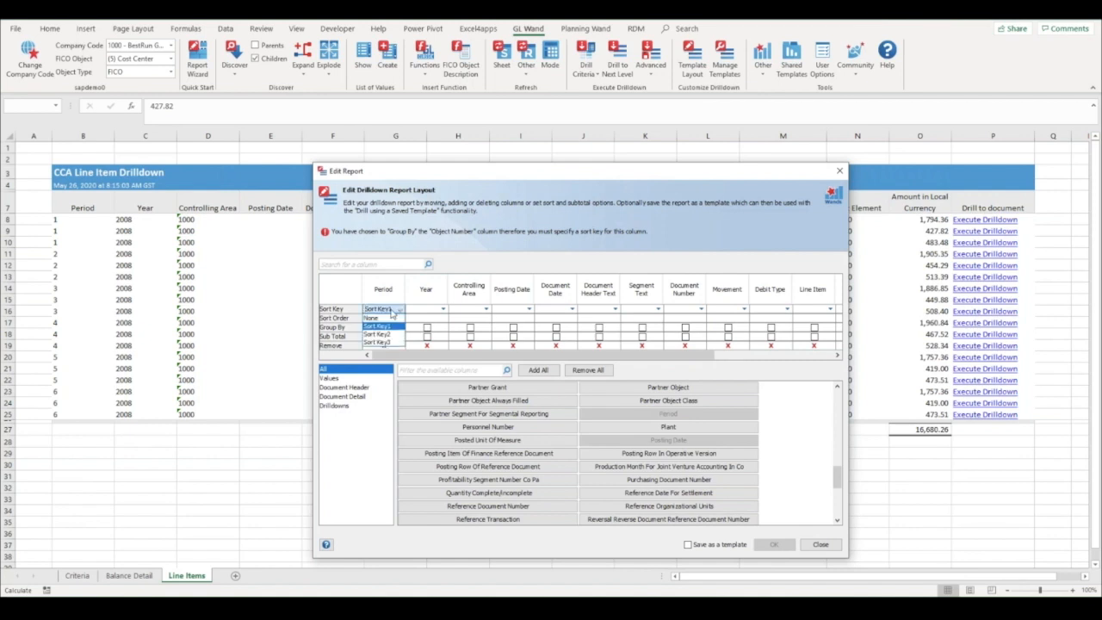
left_click(384, 322)
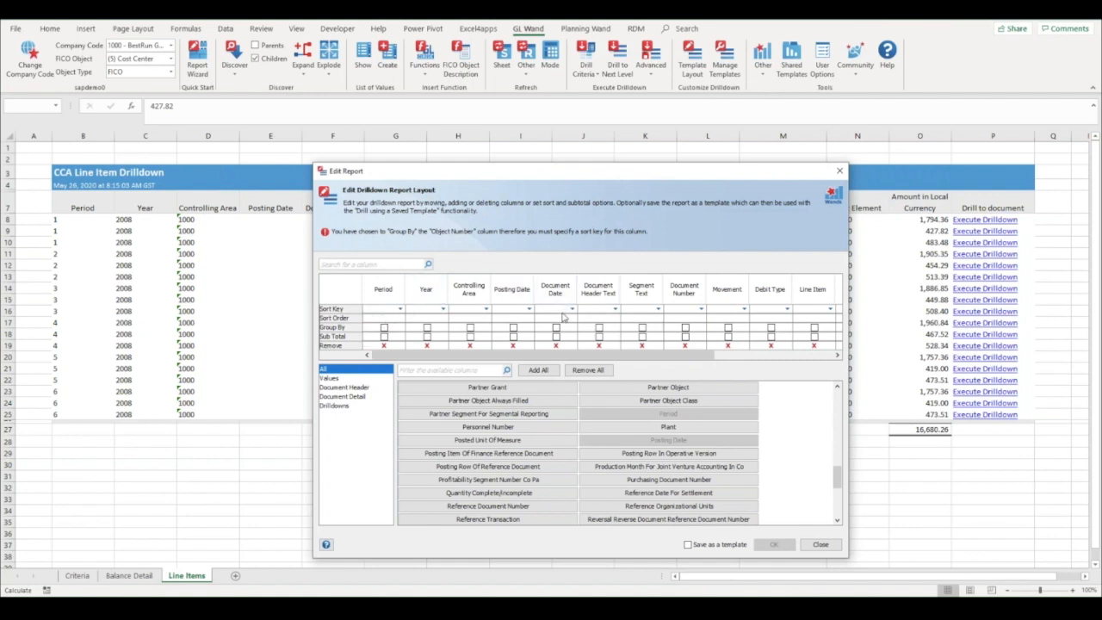
left_click(568, 308)
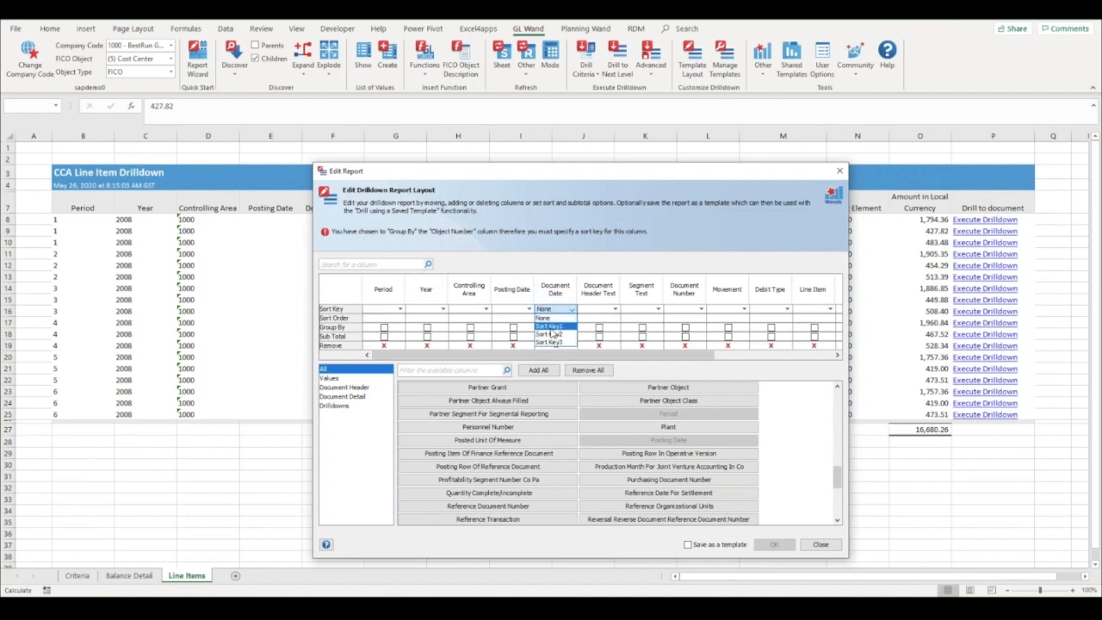
left_click(551, 326)
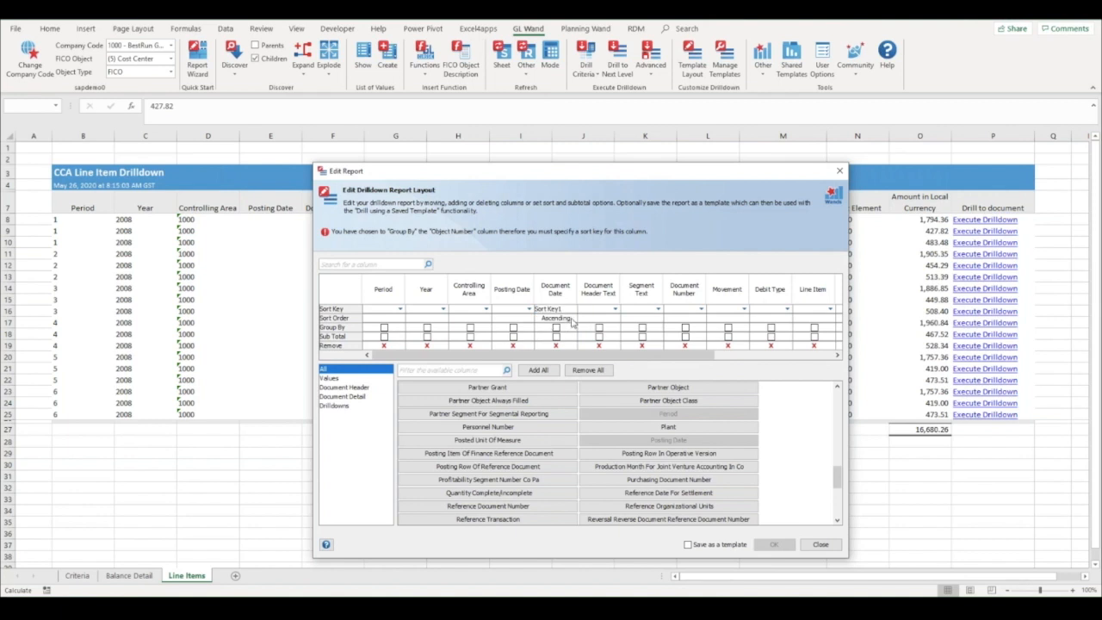
left_click(570, 318)
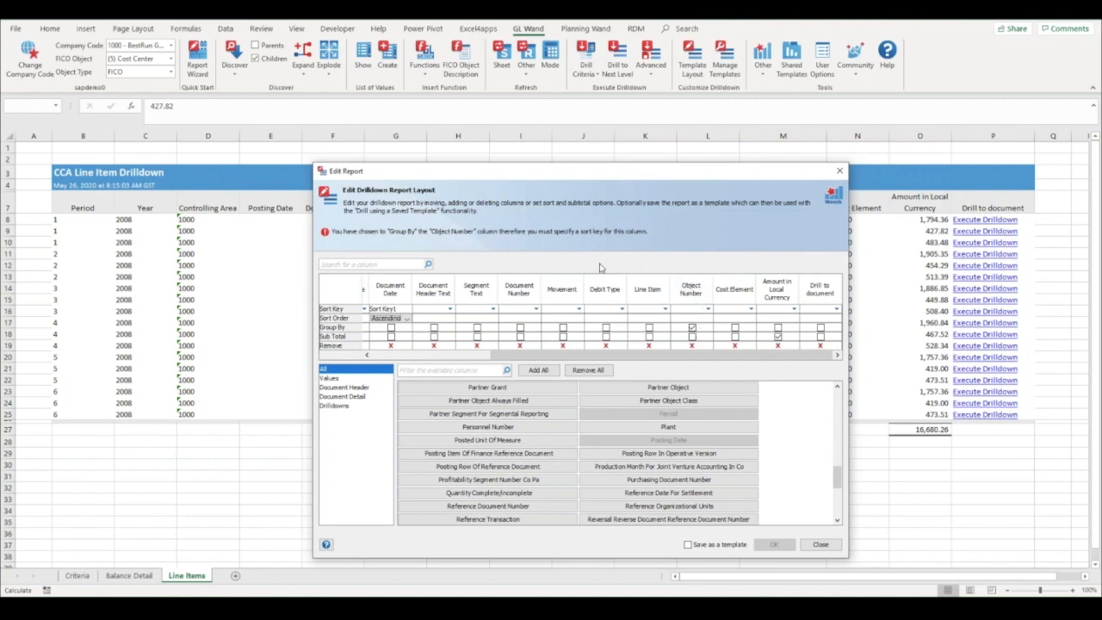
left_click(708, 308)
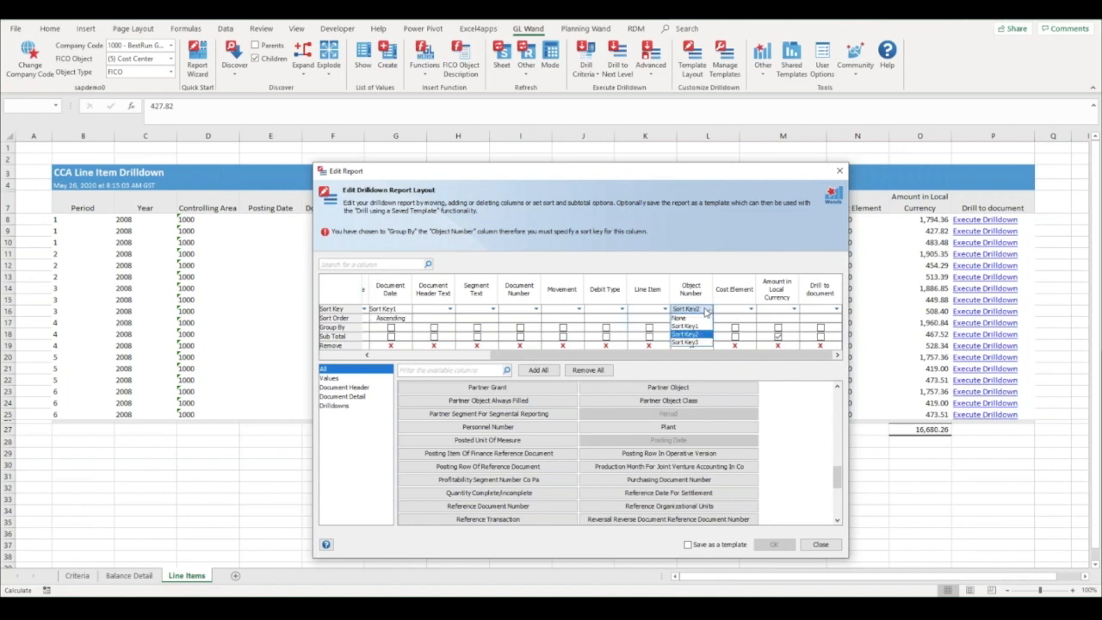
left_click(686, 334)
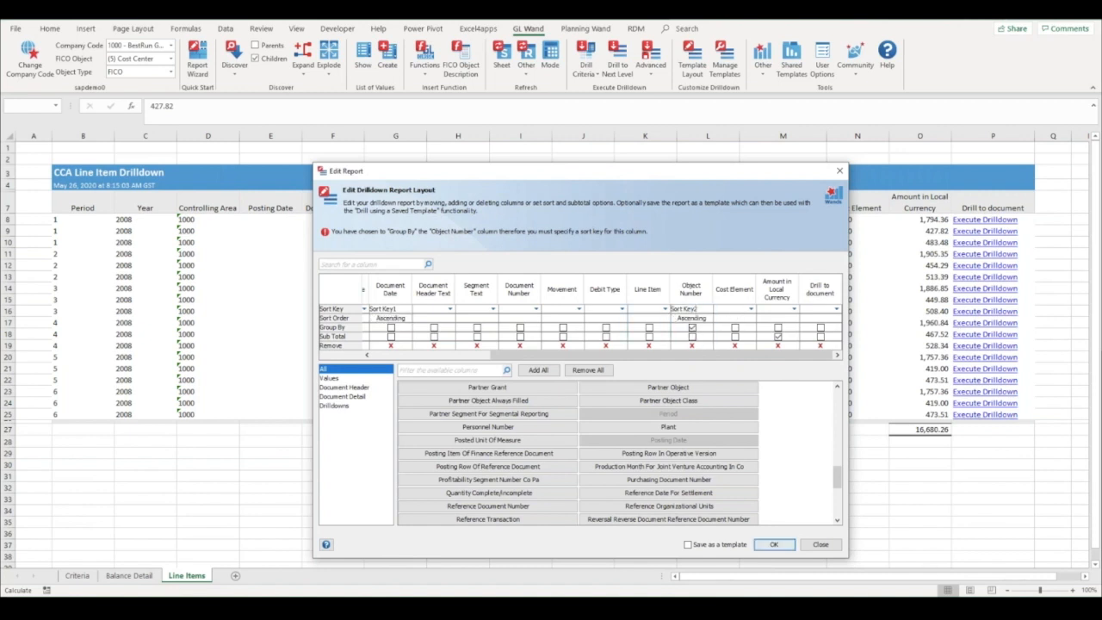
- Save the edited layout as a template named "Line Item View" and make it the default, leaving it non-public
left_click(690, 545)
left_click(773, 545)
type("Line ITe")
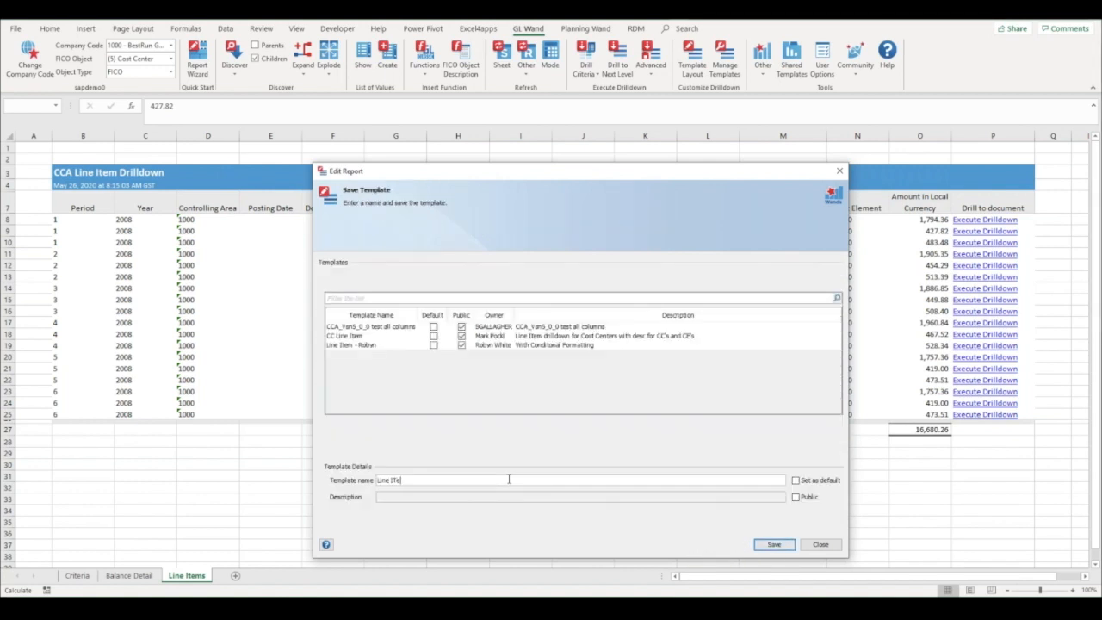
type("m")
key("BackSpace")
key("BackSpace")
type("tem View")
left_click(795, 480)
left_click(795, 498)
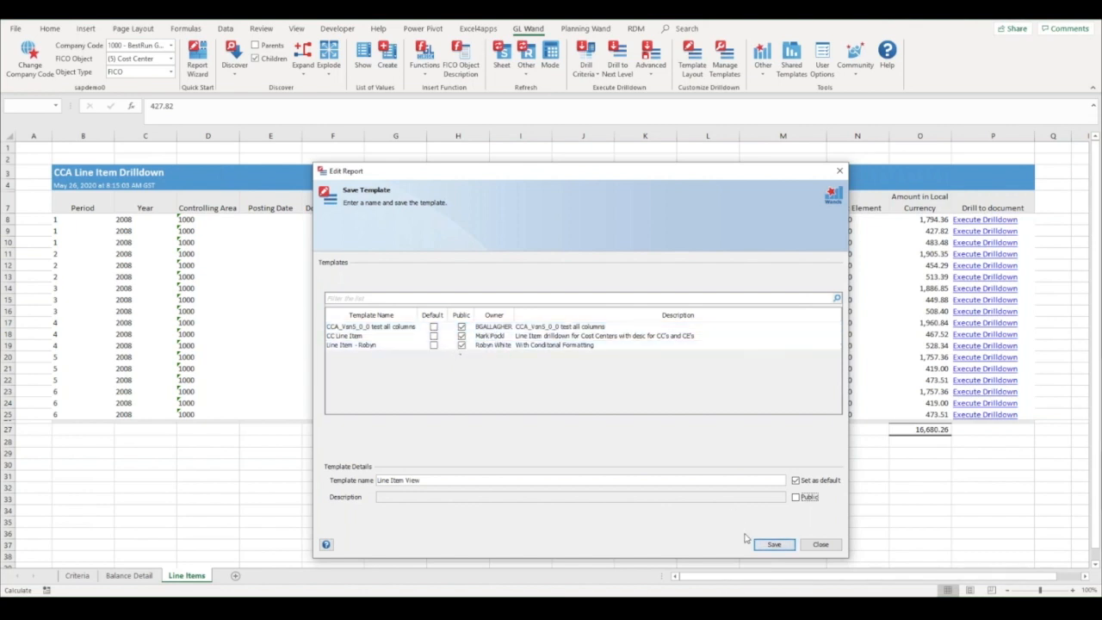
left_click(770, 545)
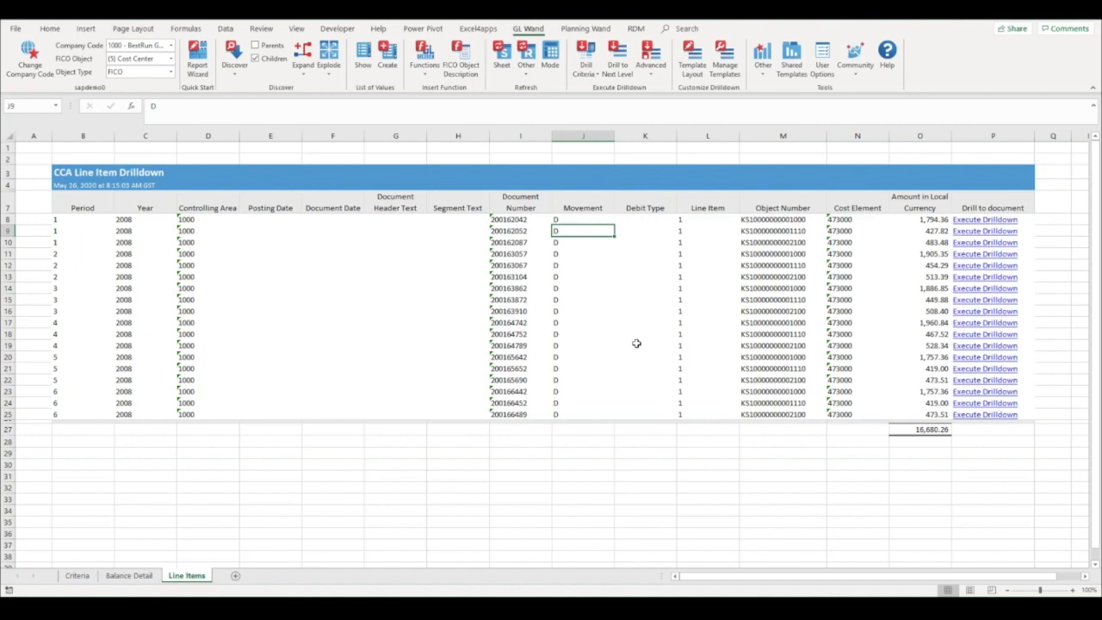
- Delete the Line Items sheet from the workbook
right_click(184, 582)
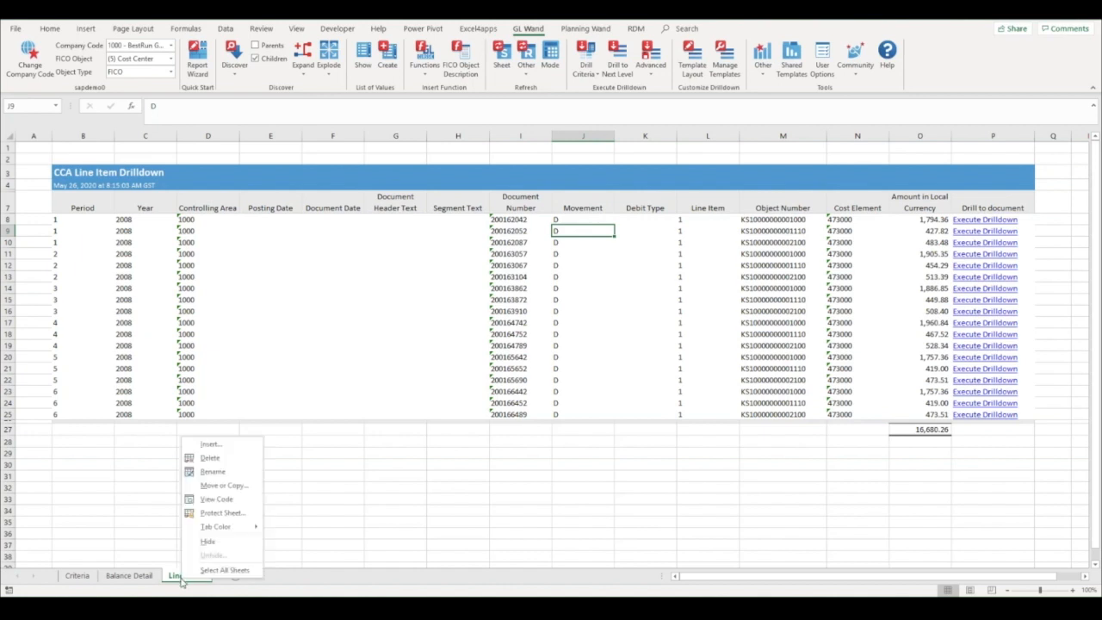
left_click(210, 457)
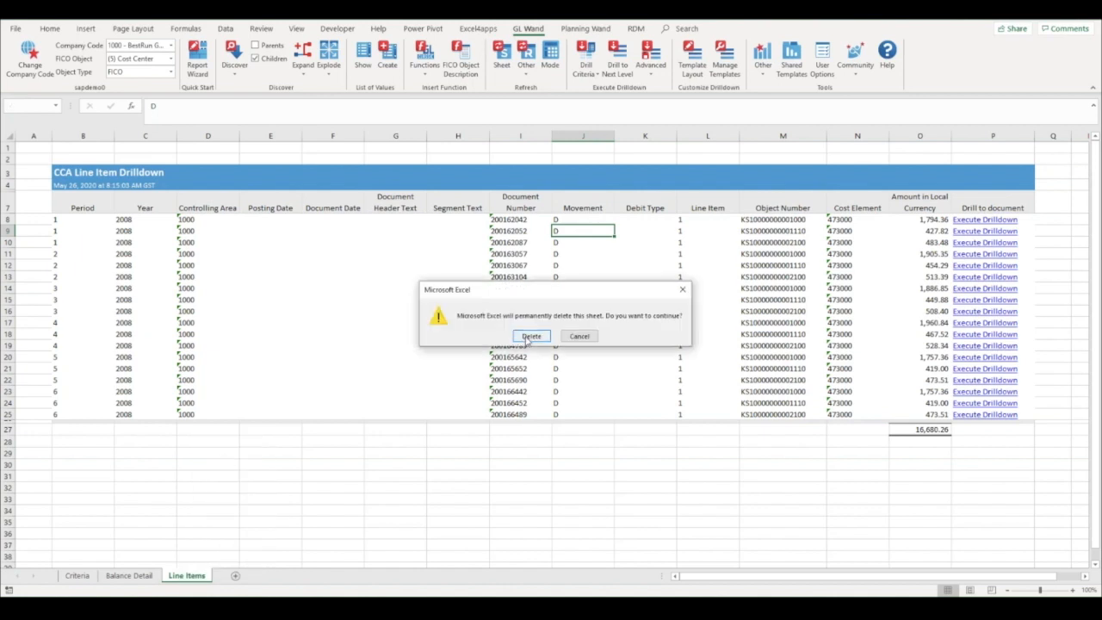
key("Return")
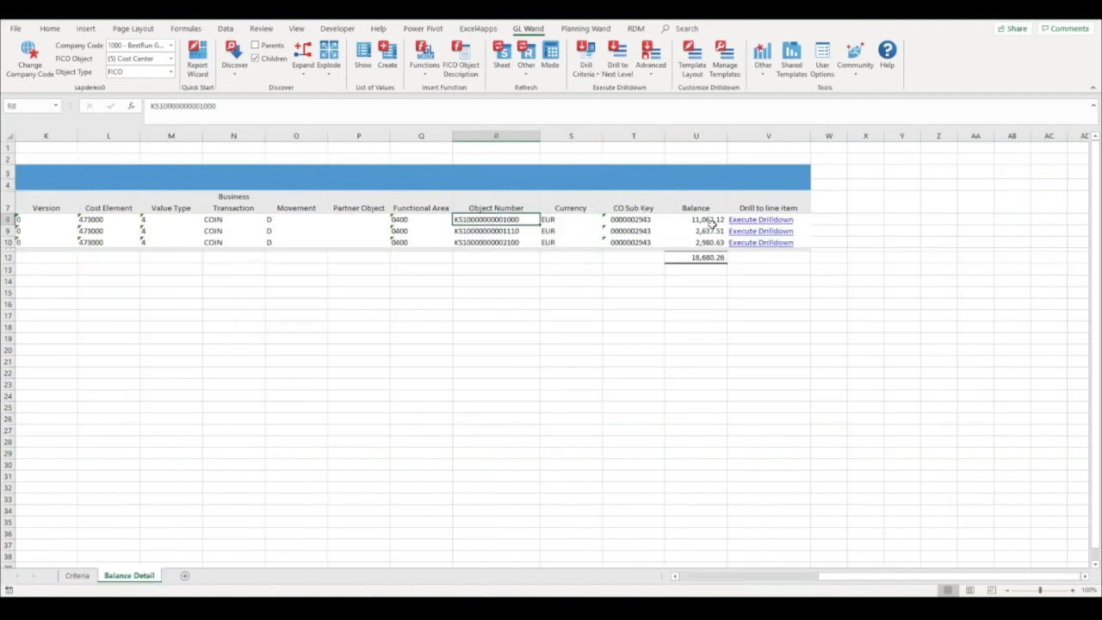
- Drill down again from the three "Drill to line item" cells in rows 8 to 10 of Balance Detail
left_click_drag(740, 220, 749, 241)
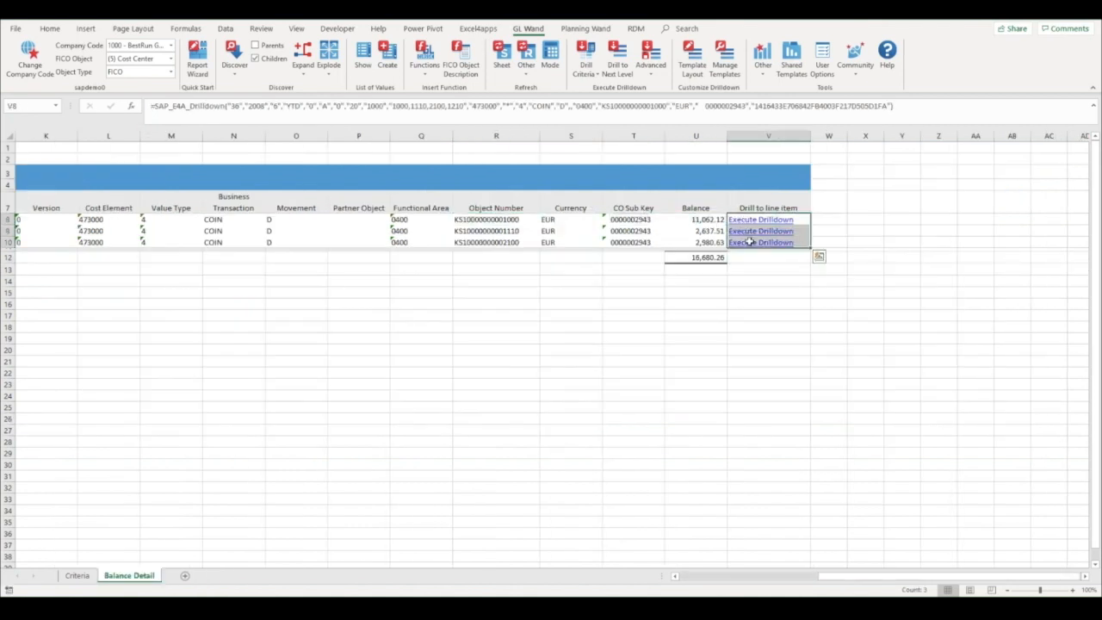
left_click(617, 72)
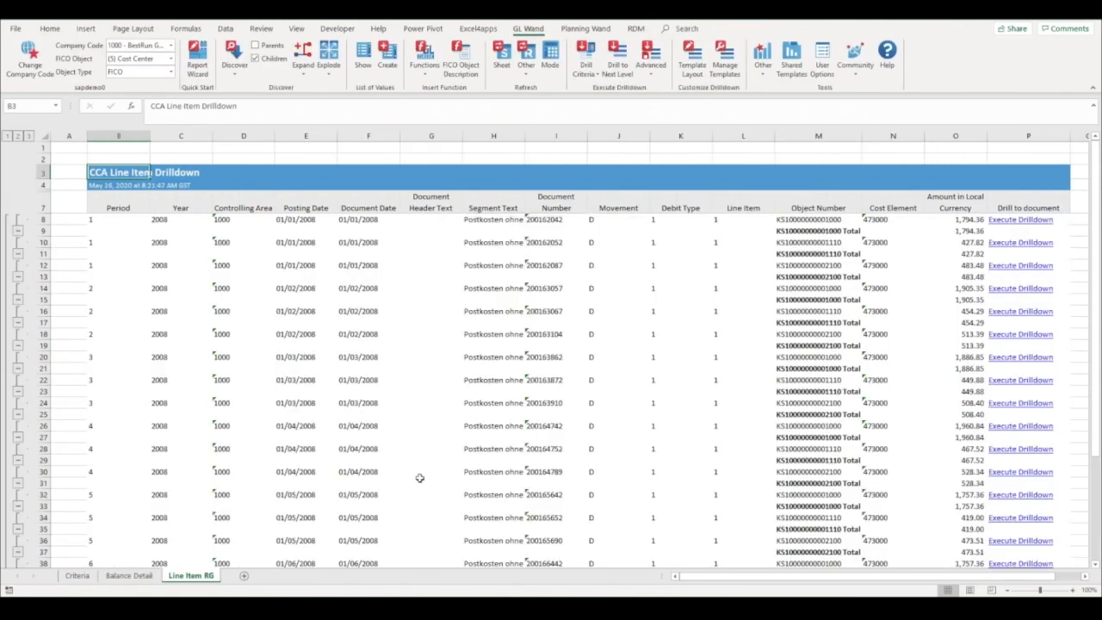
- In the line item drilldown's layout, clear the sort key on Document Date and make Object Number Sort Key1
scroll(419, 478, "down", 3)
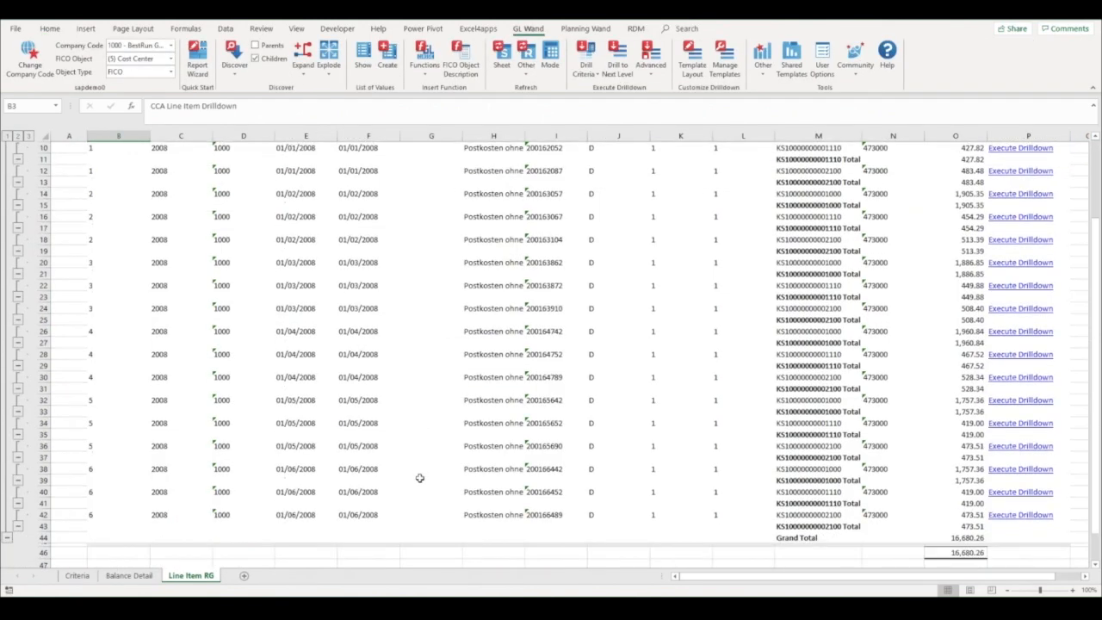
scroll(419, 478, "up", 3)
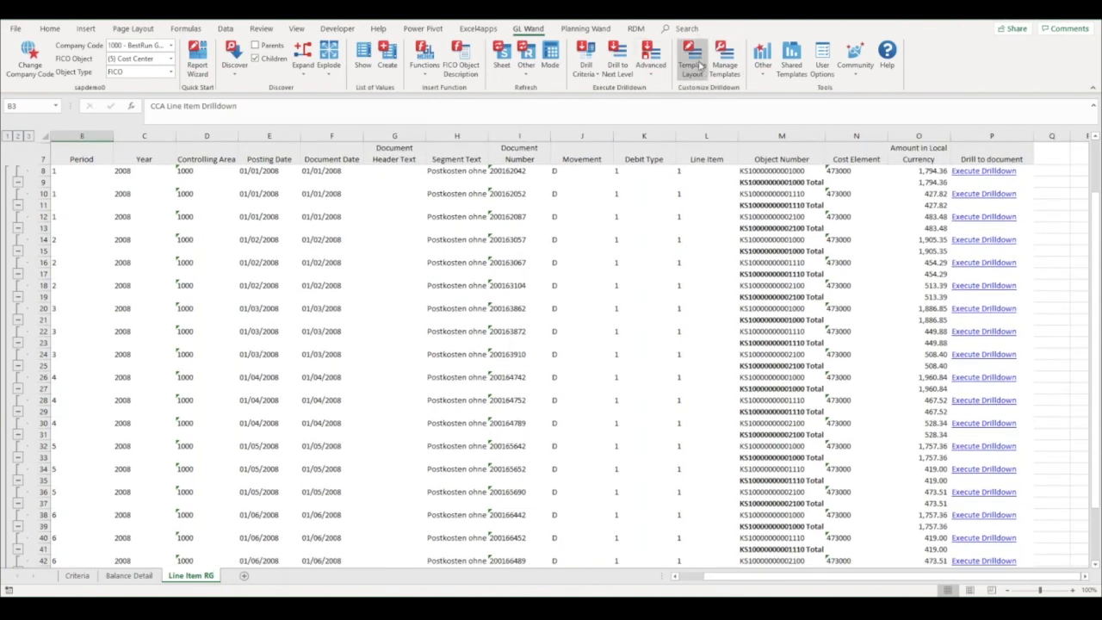
left_click(701, 65)
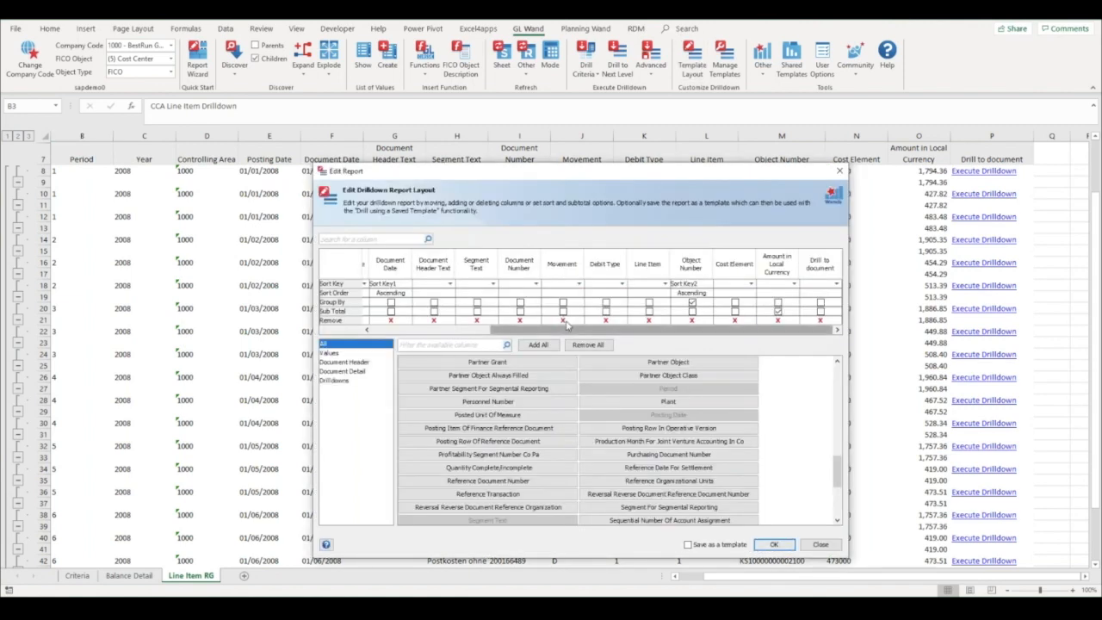
left_click(406, 284)
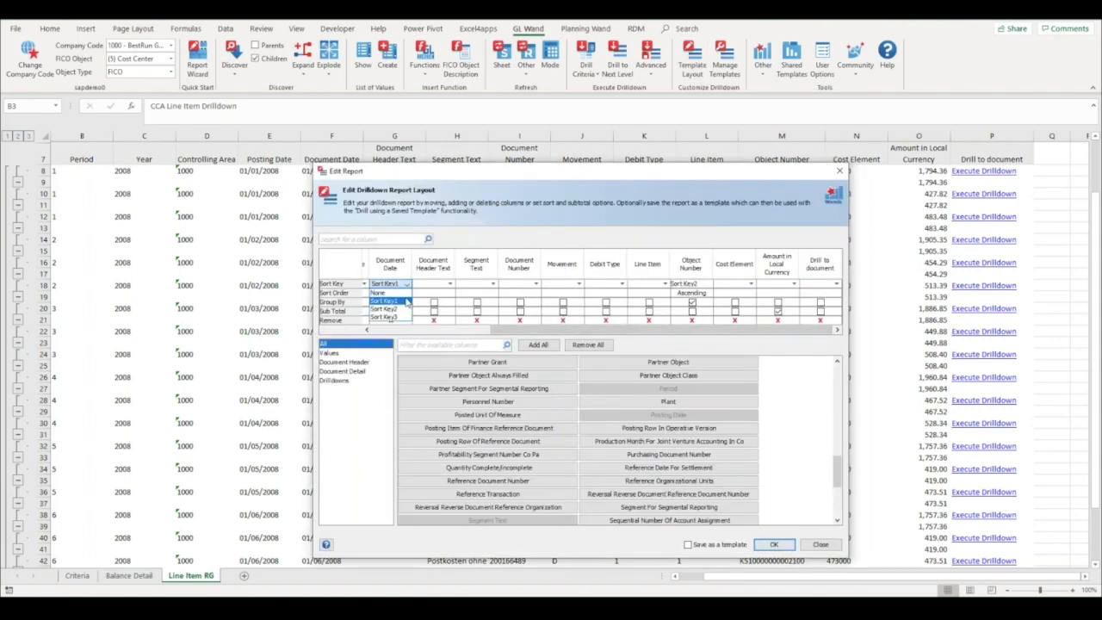
left_click(402, 293)
left_click(706, 296)
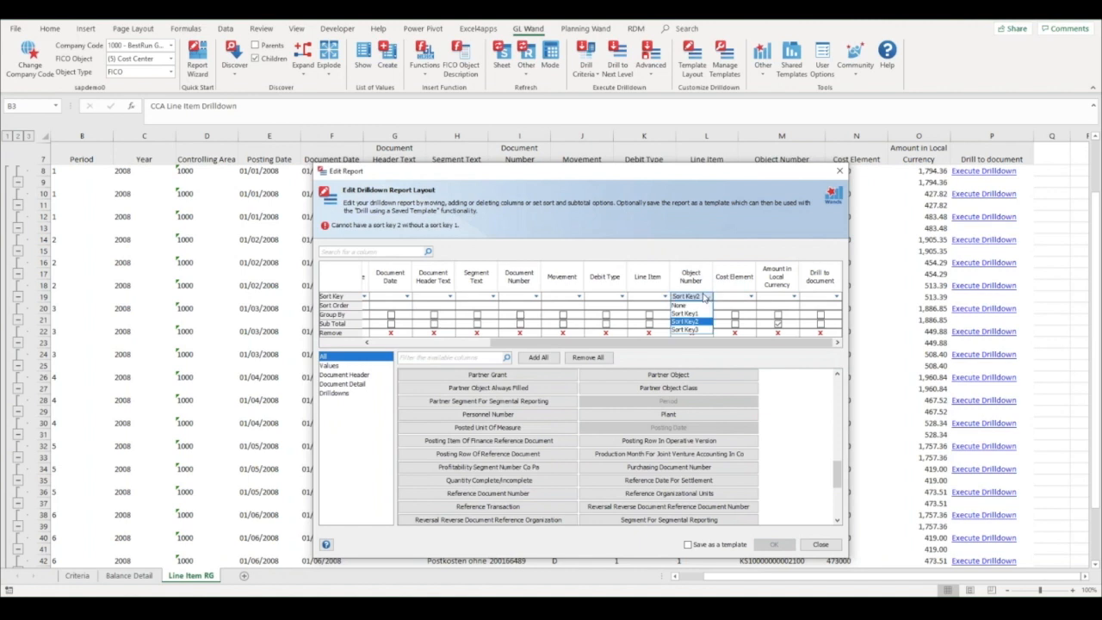
left_click(689, 314)
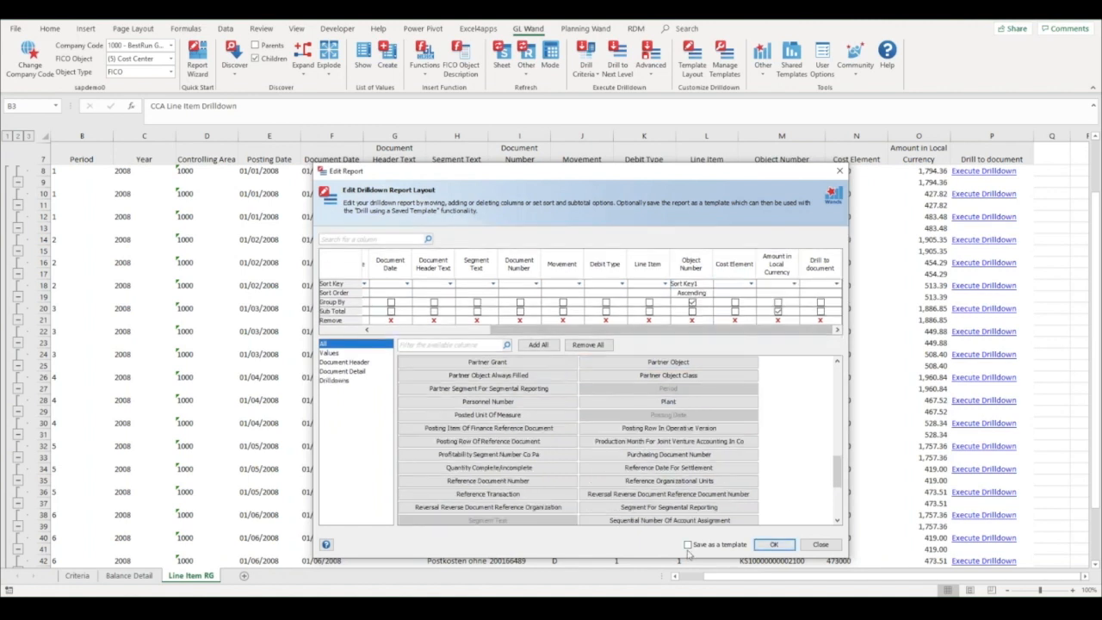
- Save the layout over the existing default template "Line Item RG" and rerun the line item drilldown with it
left_click(688, 544)
left_click(772, 544)
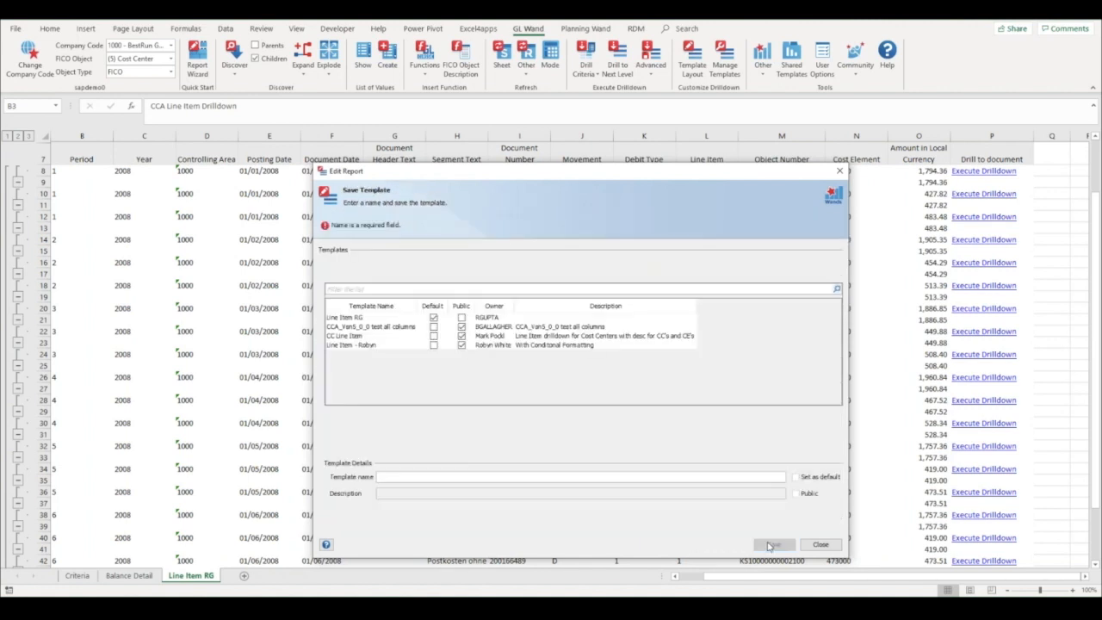
left_click(486, 318)
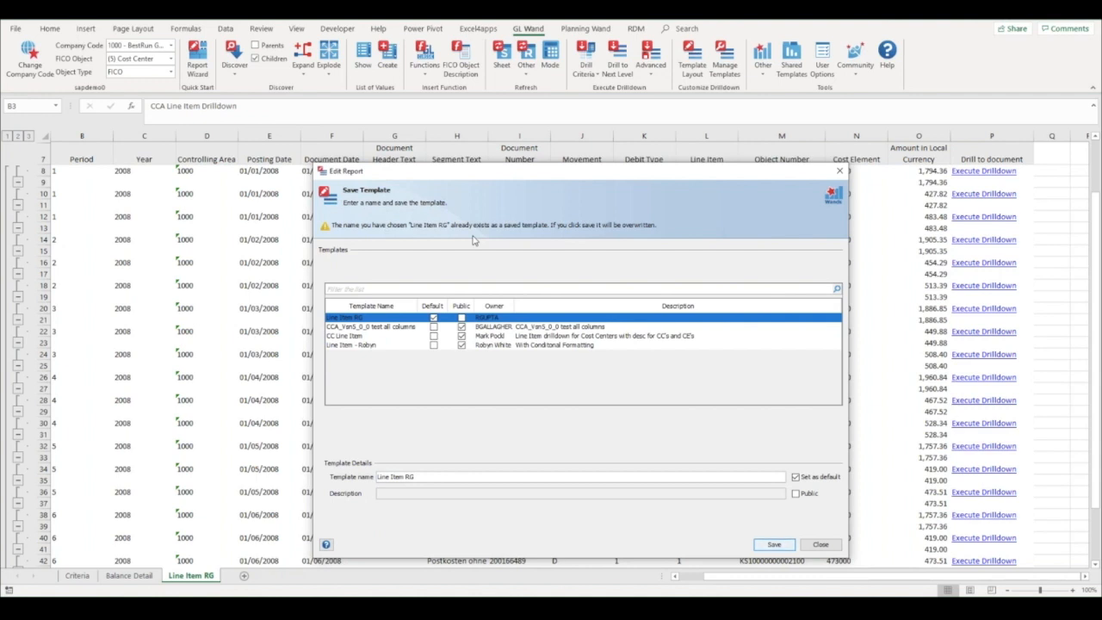
left_click(774, 545)
left_click(618, 60)
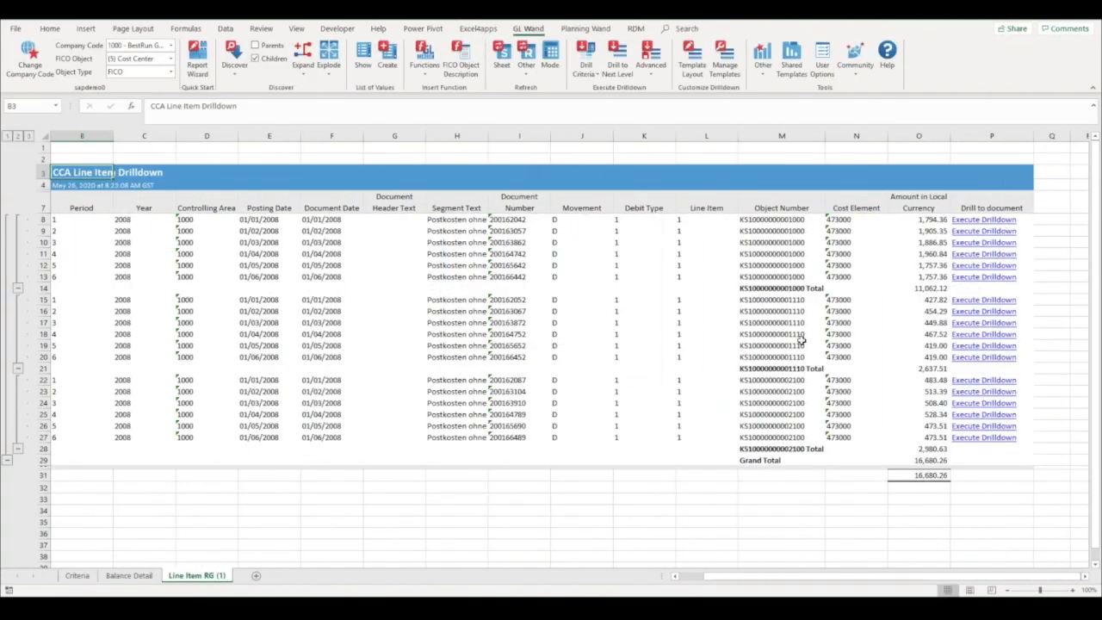
- Examine the Object Number groupings and the first group's subtotal row in the regenerated line item report
scroll(796, 340, "right", 3)
left_click(647, 221)
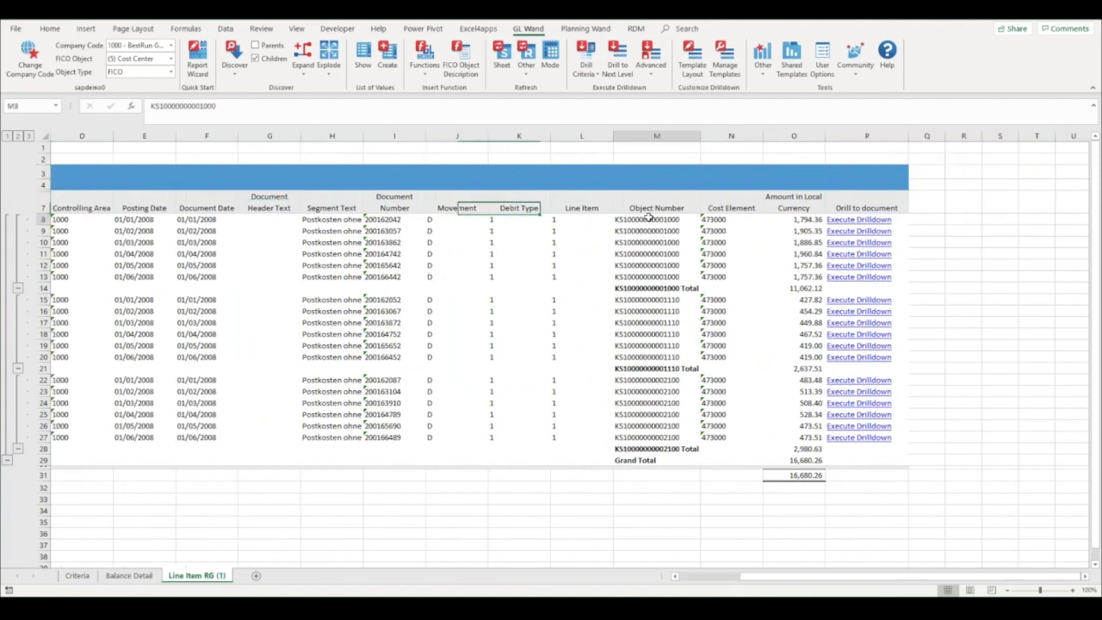
left_click_drag(648, 222, 651, 253)
left_click_drag(654, 298, 646, 288)
left_click(639, 289)
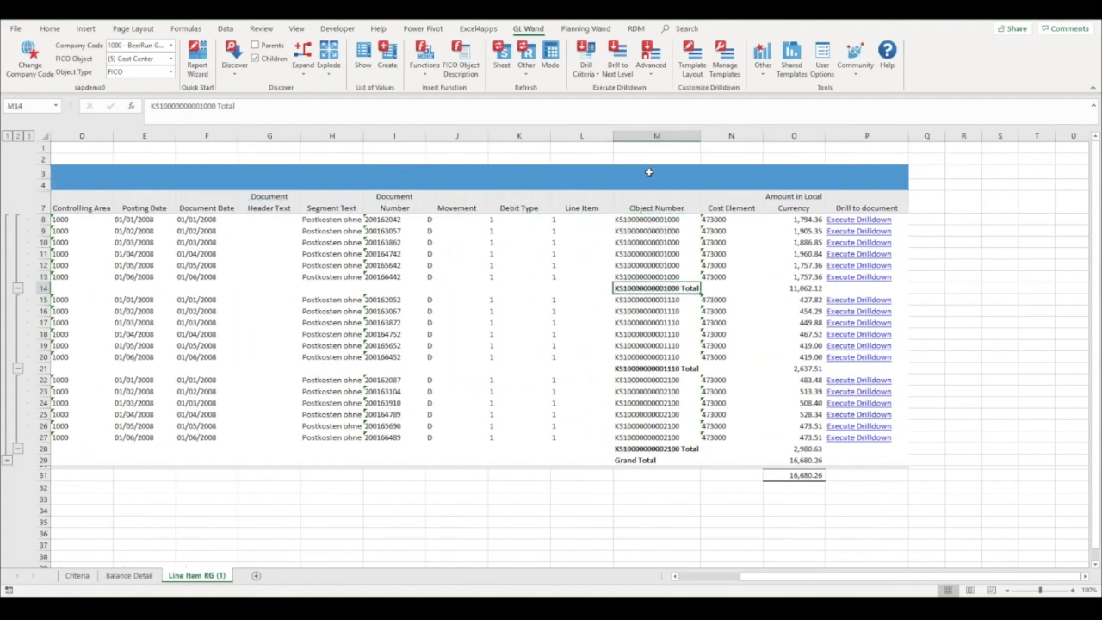
- Collapse the report outline to the group subtotals and to the grand total, and expand it back to full detail
left_click(18, 138)
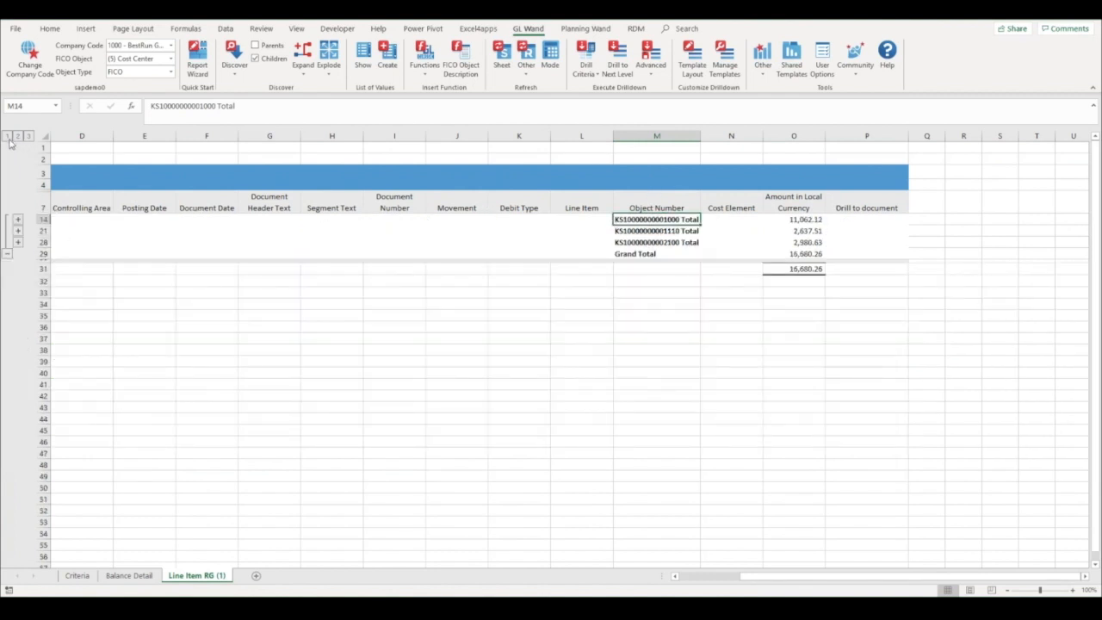
left_click(8, 137)
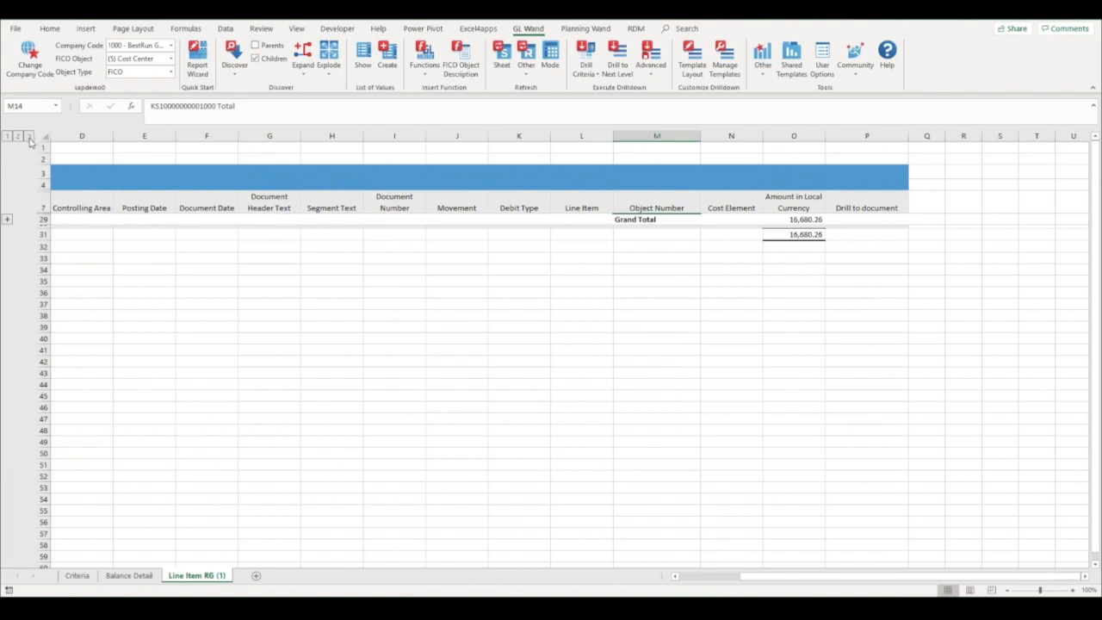
left_click(29, 136)
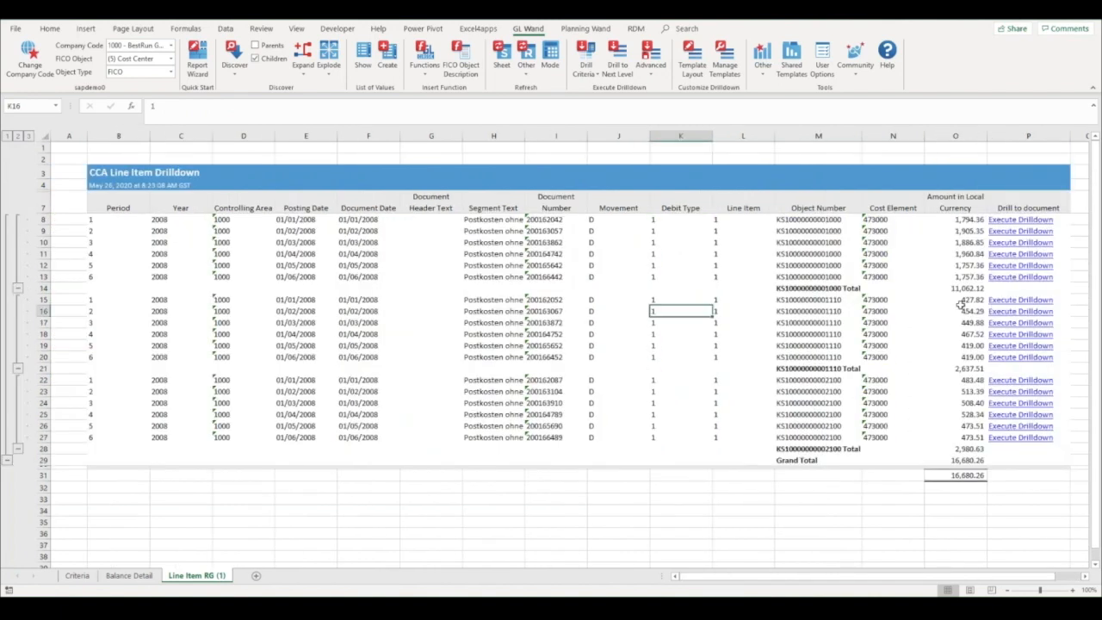
- Drill to the document for number 200162042 in row 8 of the line item report
scroll(960, 306, "right", 1)
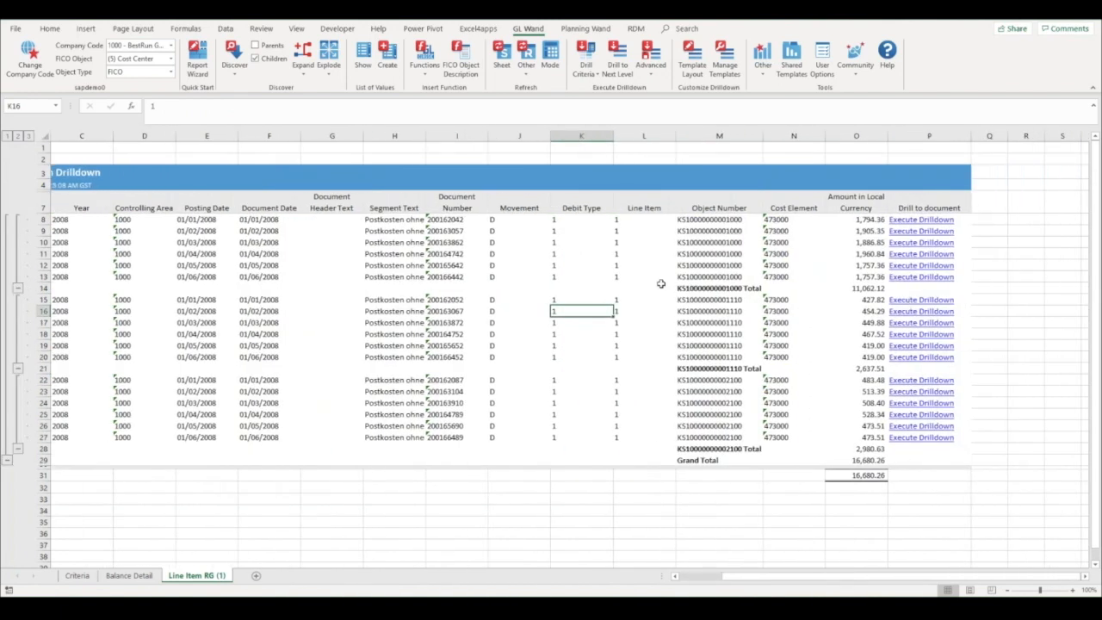
left_click(445, 220)
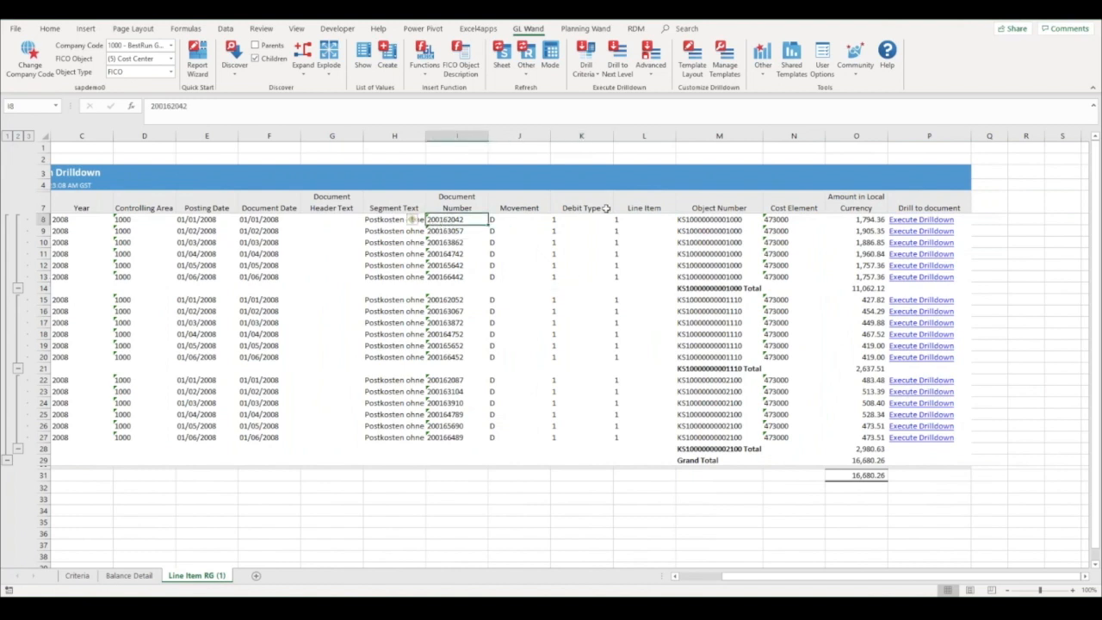
left_click(917, 221)
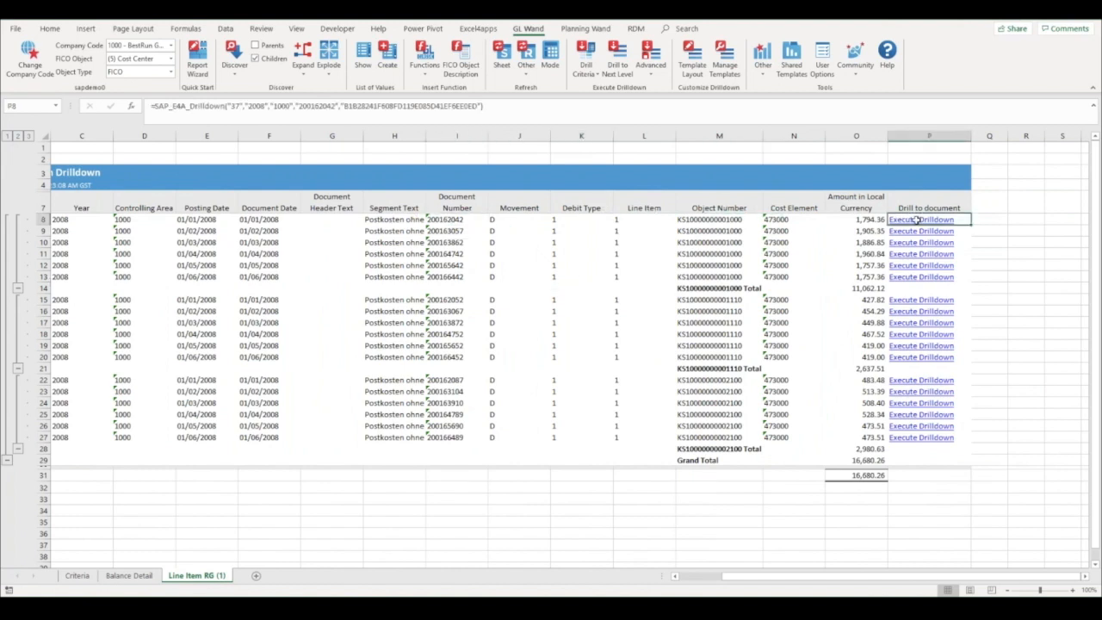
left_click(917, 220)
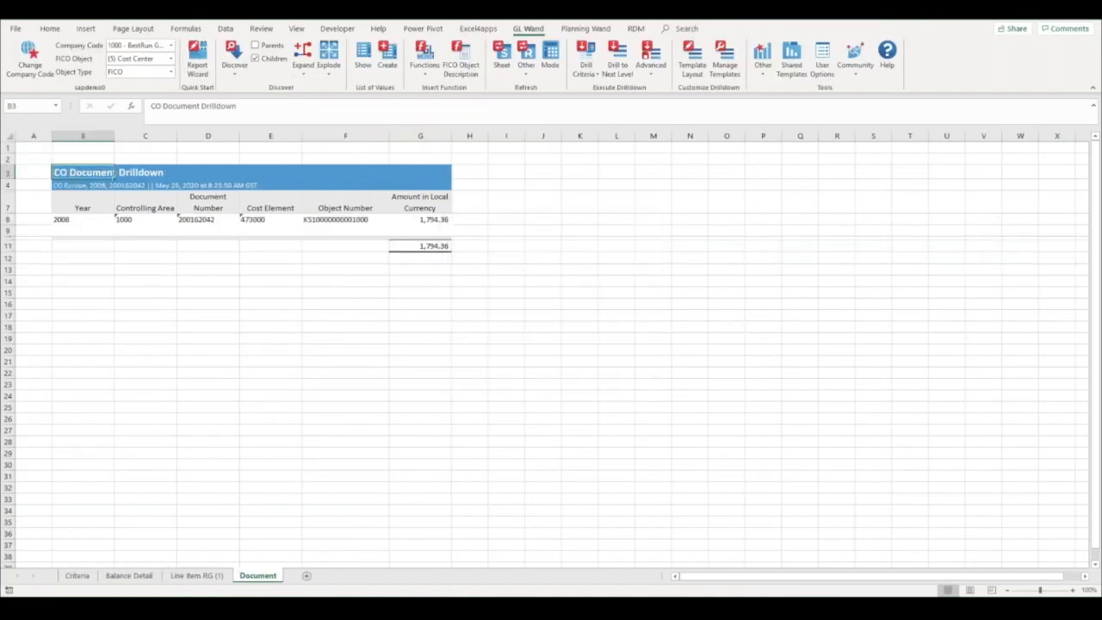
- Return to the Line Item RG (1) sheet and drill to document from rows 8 to 13 together
left_click(197, 576)
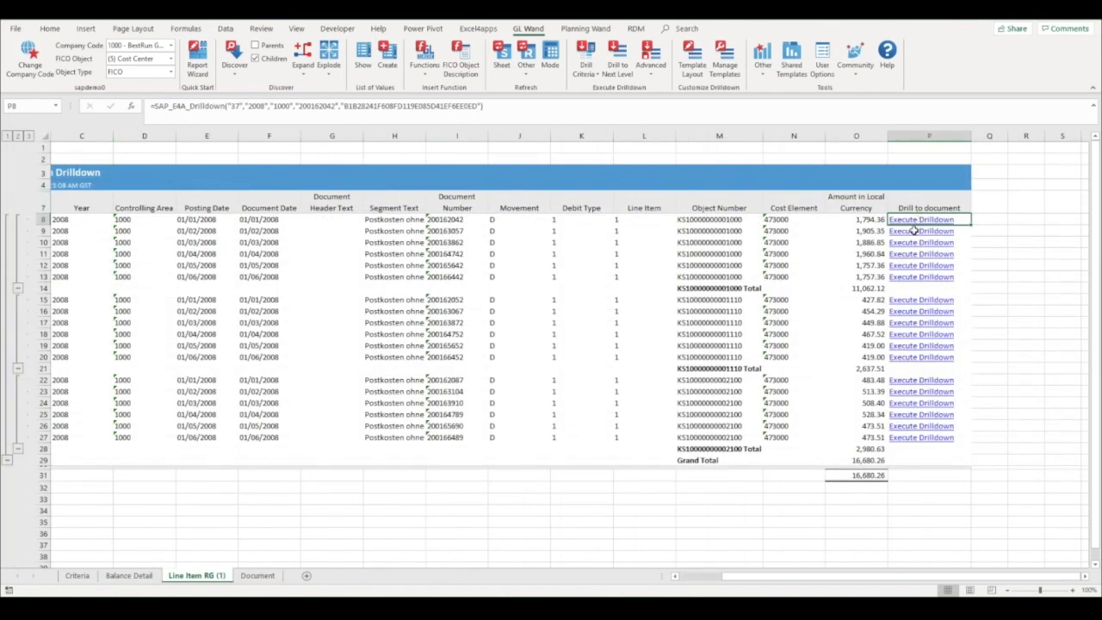
left_click_drag(918, 243, 921, 276)
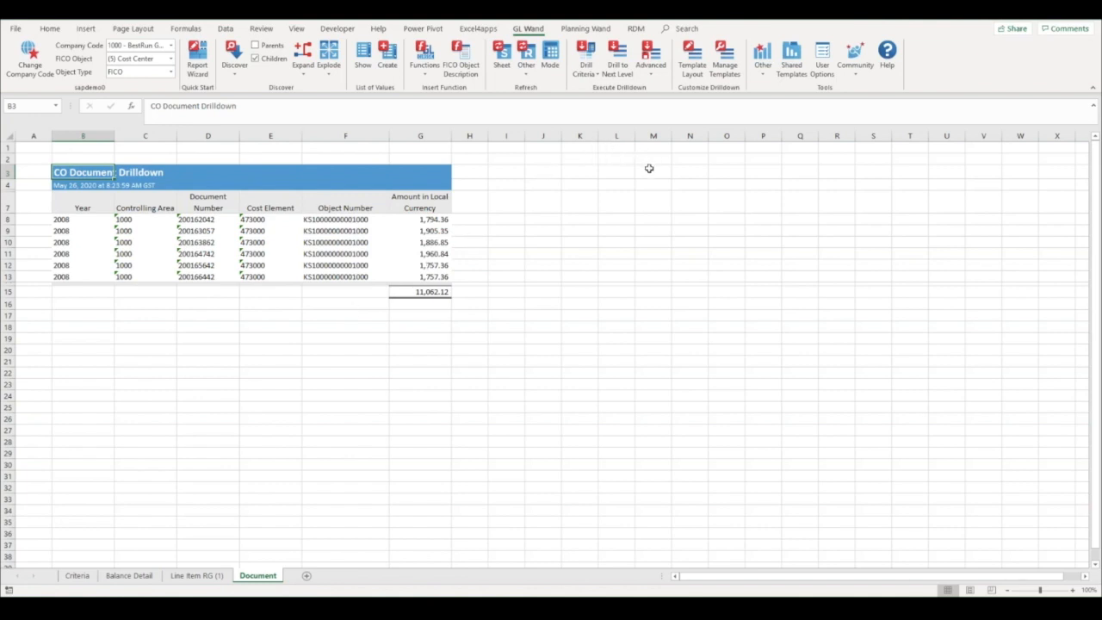
- Review the columns available for the document drilldown's report layout and leave the layout editor without applying changes
left_click(696, 60)
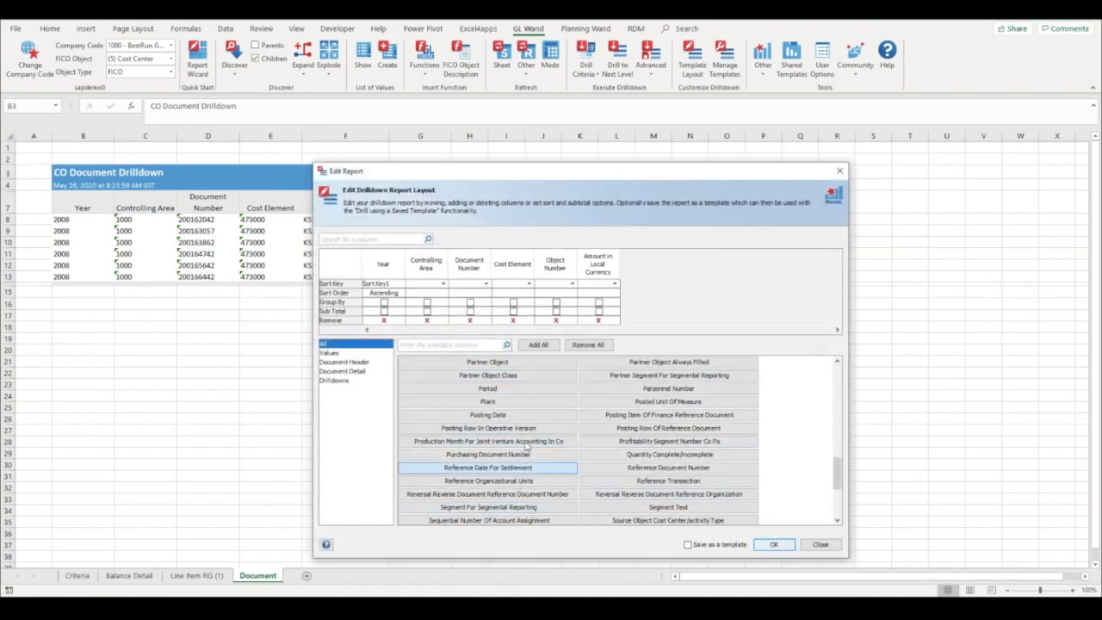
scroll(488, 415, "up", 5)
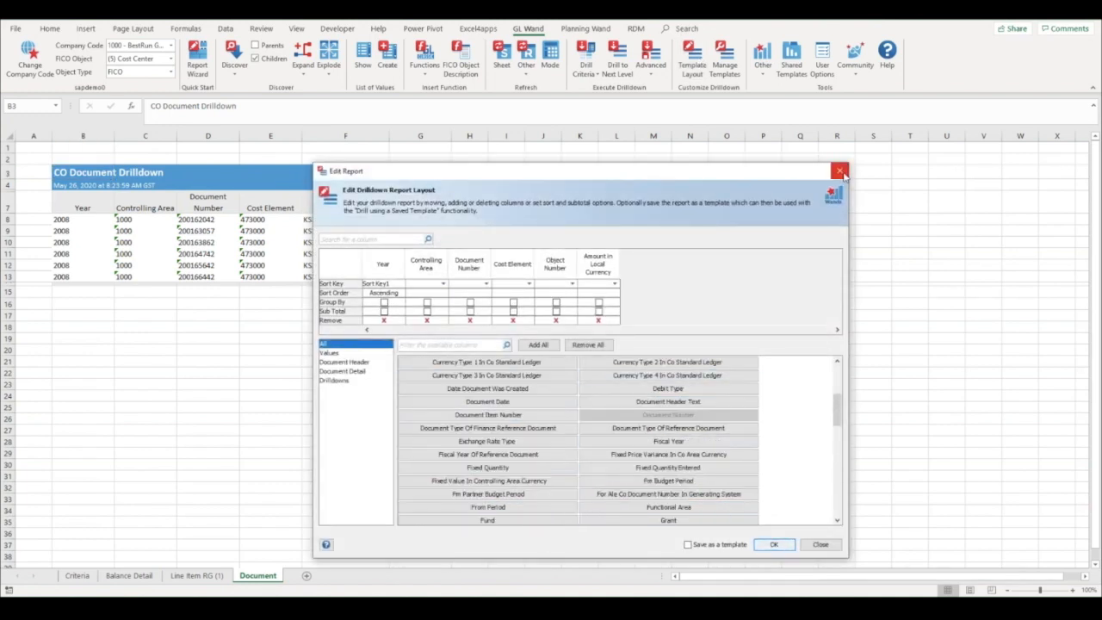
left_click(840, 172)
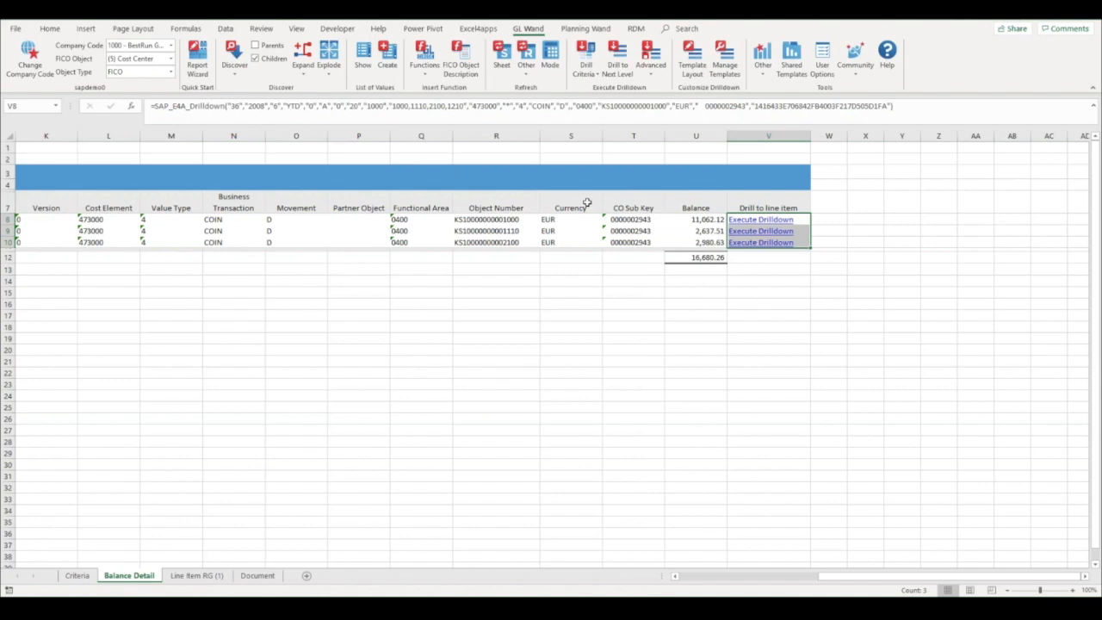
- Drill down from the three selected Balance Detail cells using the saved public template described as having conditional formatting
left_click(655, 74)
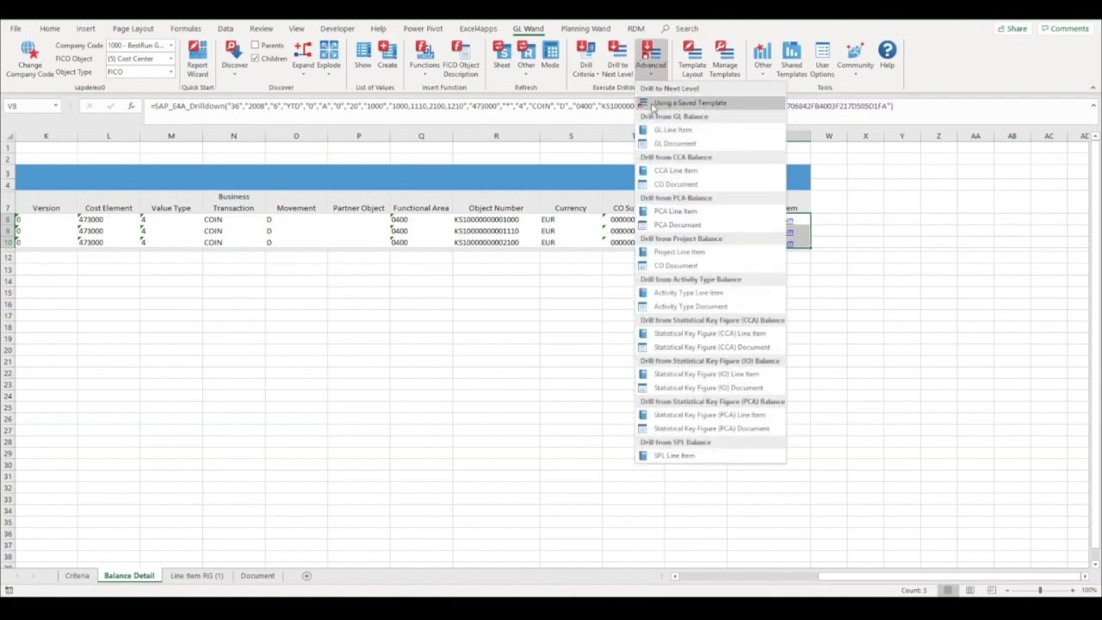
left_click(687, 104)
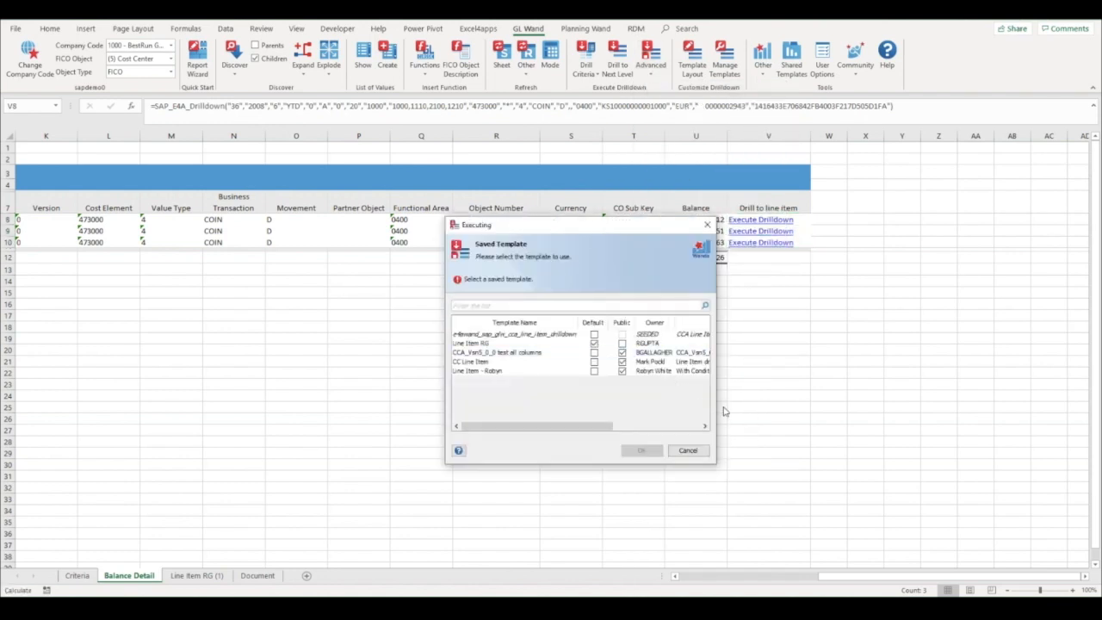
left_click_drag(717, 404, 830, 402)
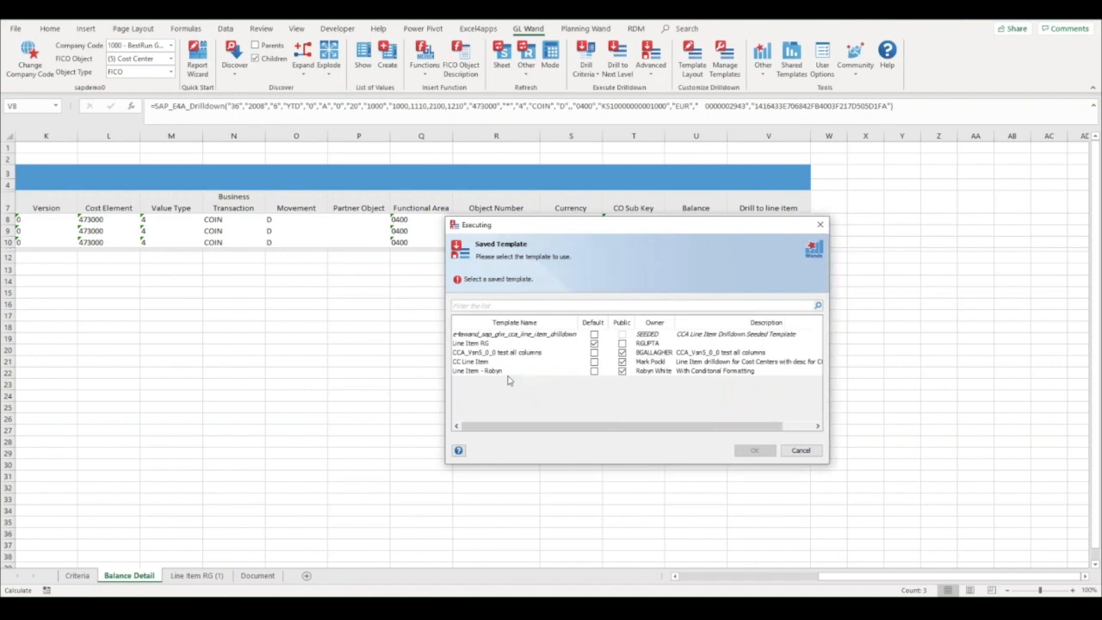
left_click(506, 371)
left_click(749, 451)
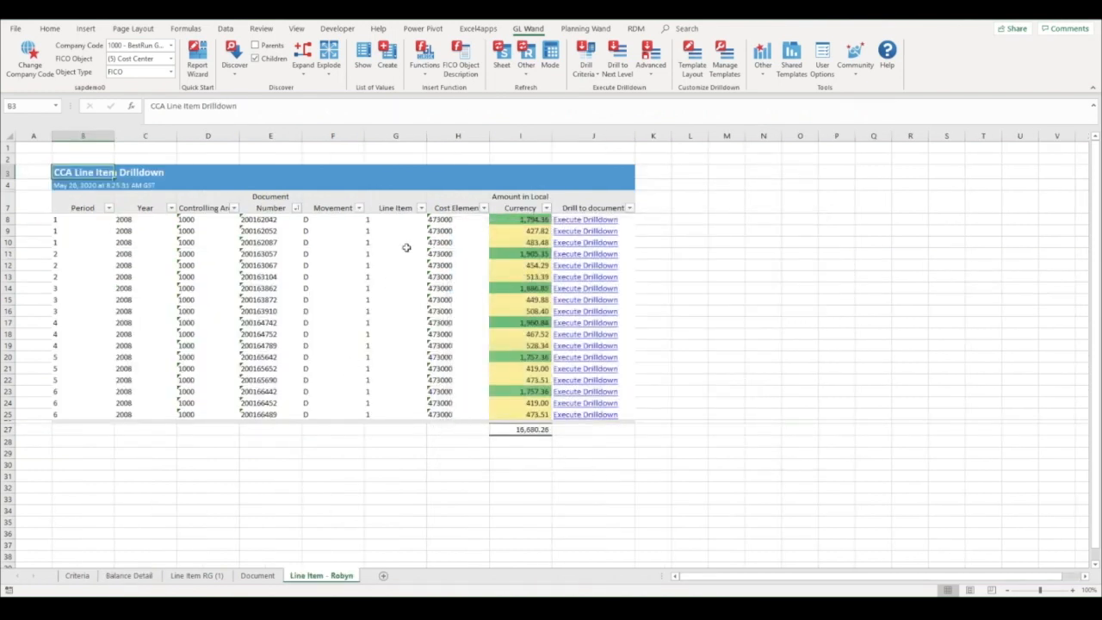
- Examine the conditional formatting of the Amount in Local Currency column from row 8 down to the total
left_click(515, 219)
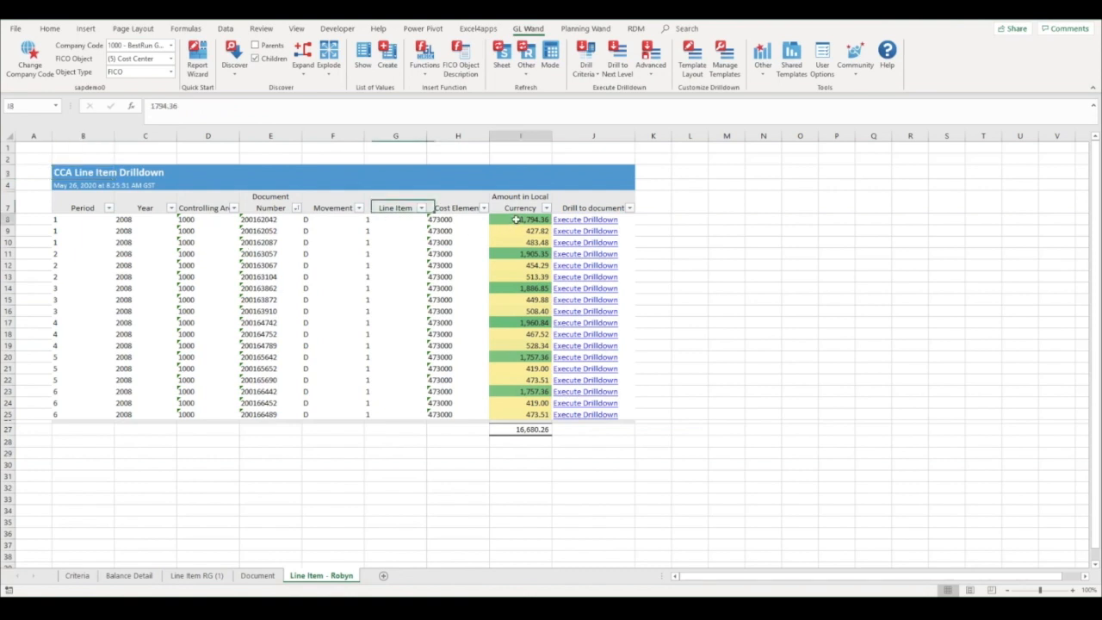
left_click_drag(514, 219, 525, 430)
left_click(523, 441)
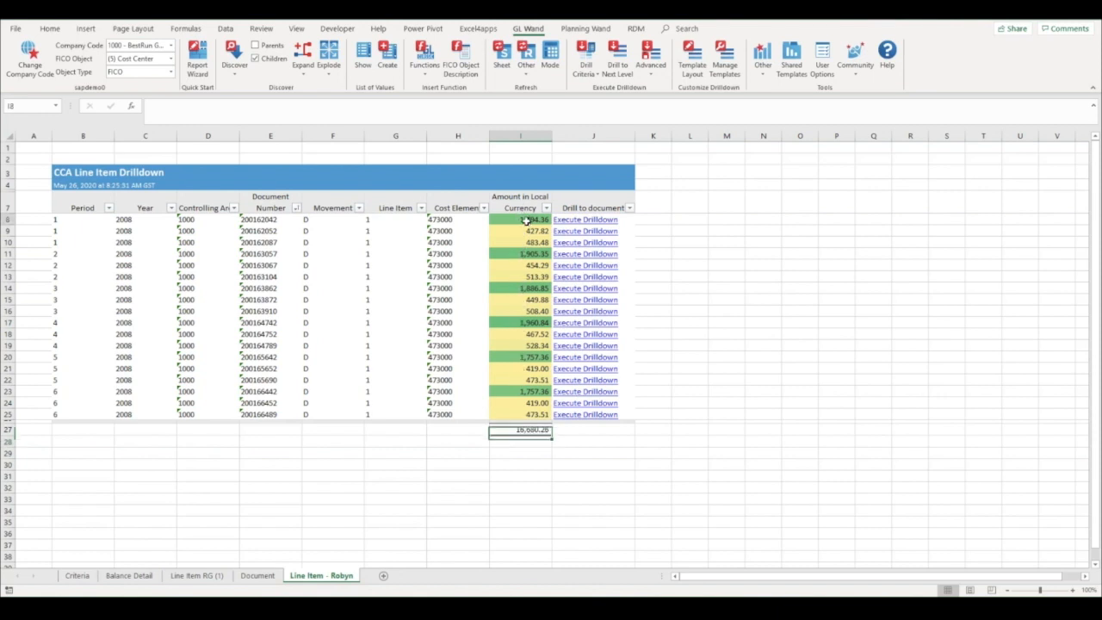
left_click(456, 380)
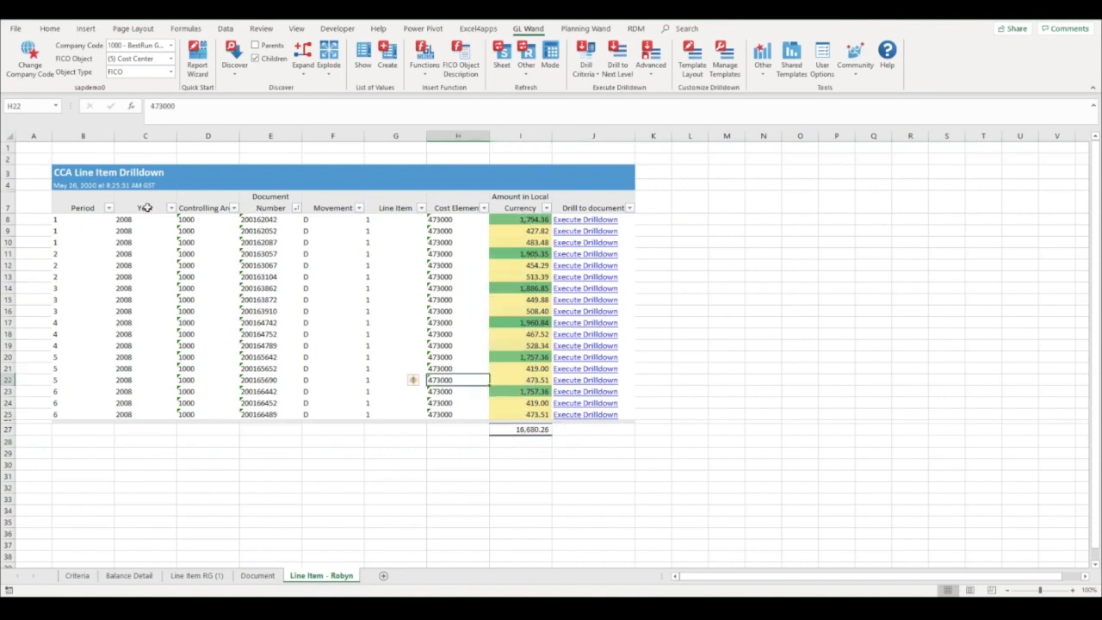
- Inspect the filters across the header row, including Line Item, Cost Element and Document Number, without applying any
left_click_drag(98, 207, 603, 204)
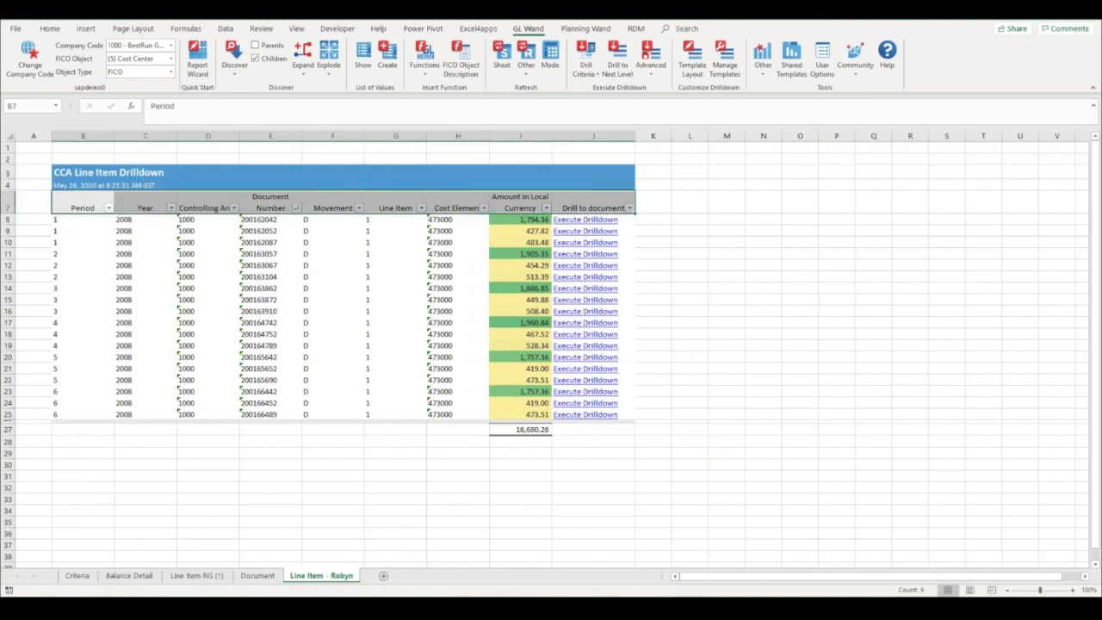
left_click(437, 206)
left_click(421, 208)
left_click(421, 207)
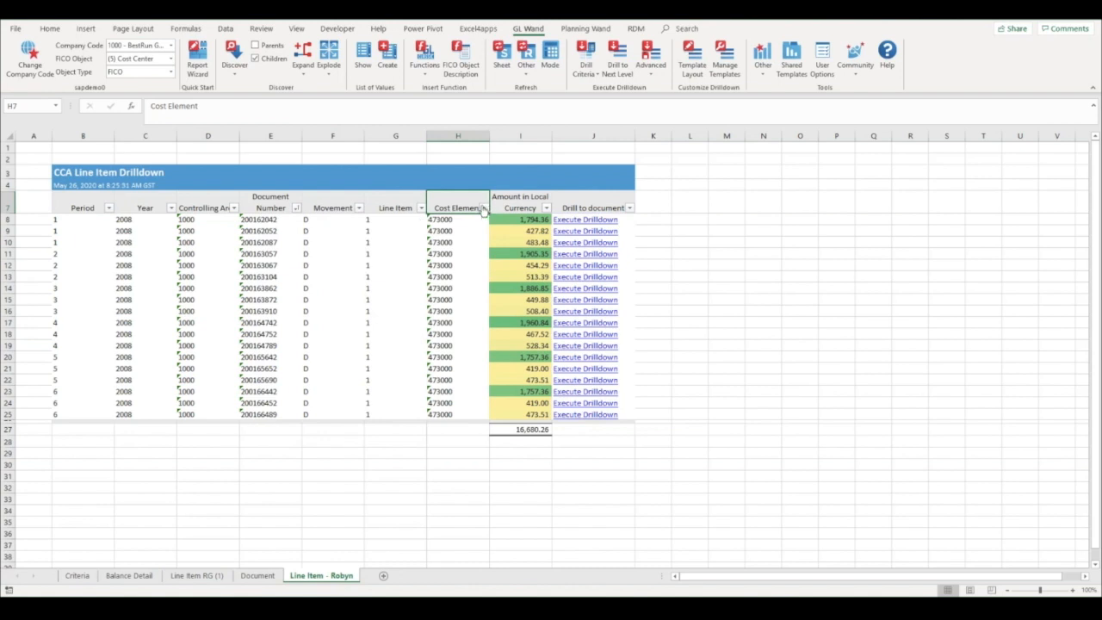
left_click(484, 207)
left_click(484, 207)
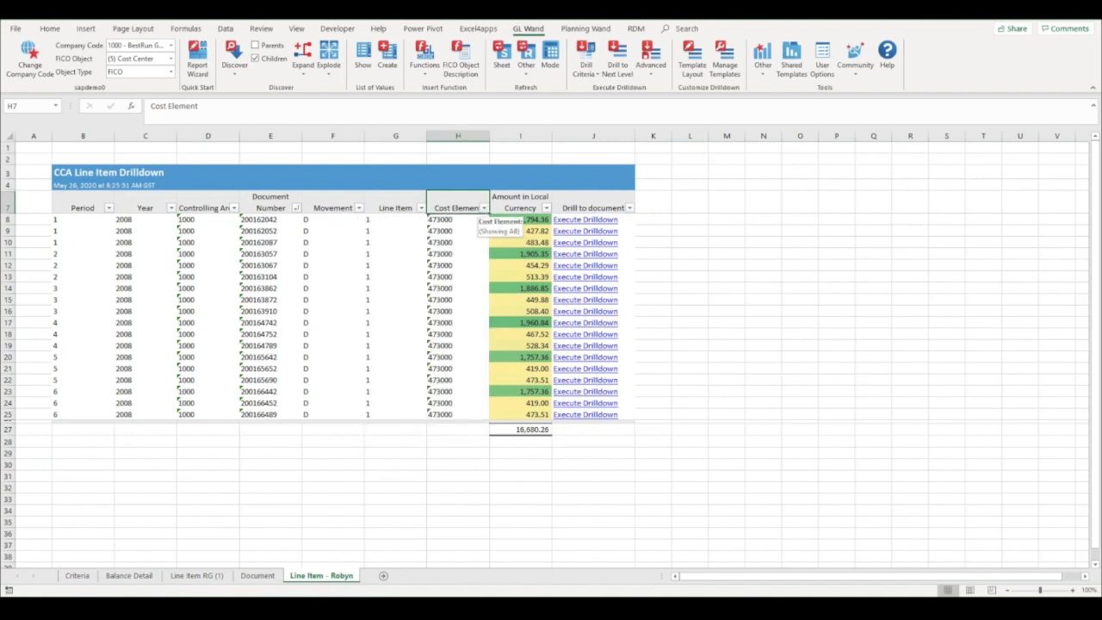
left_click(296, 207)
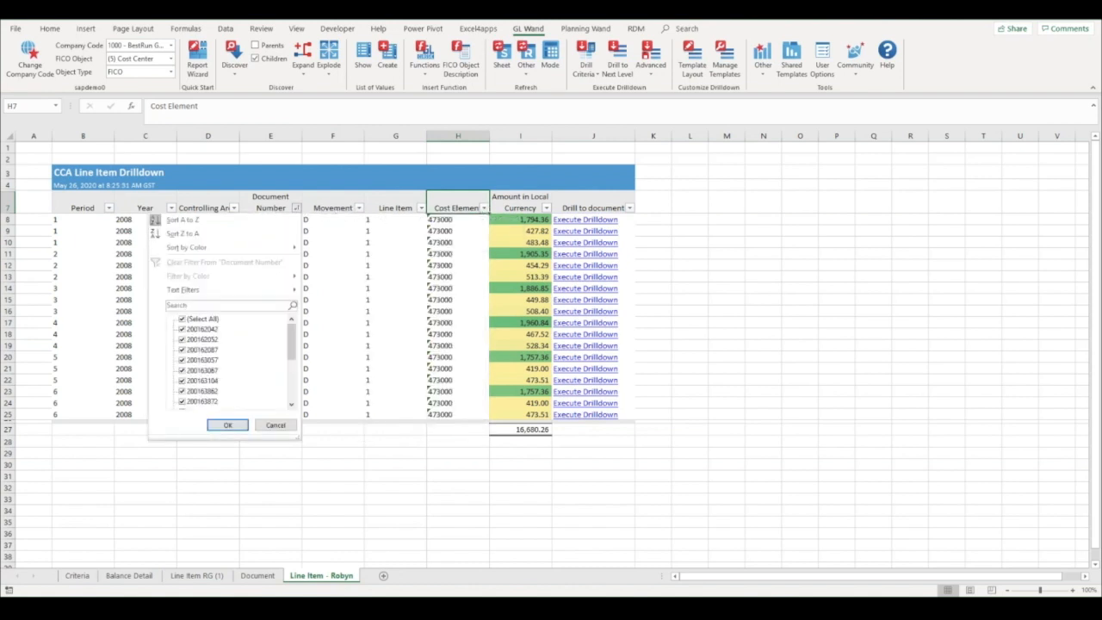
left_click(296, 208)
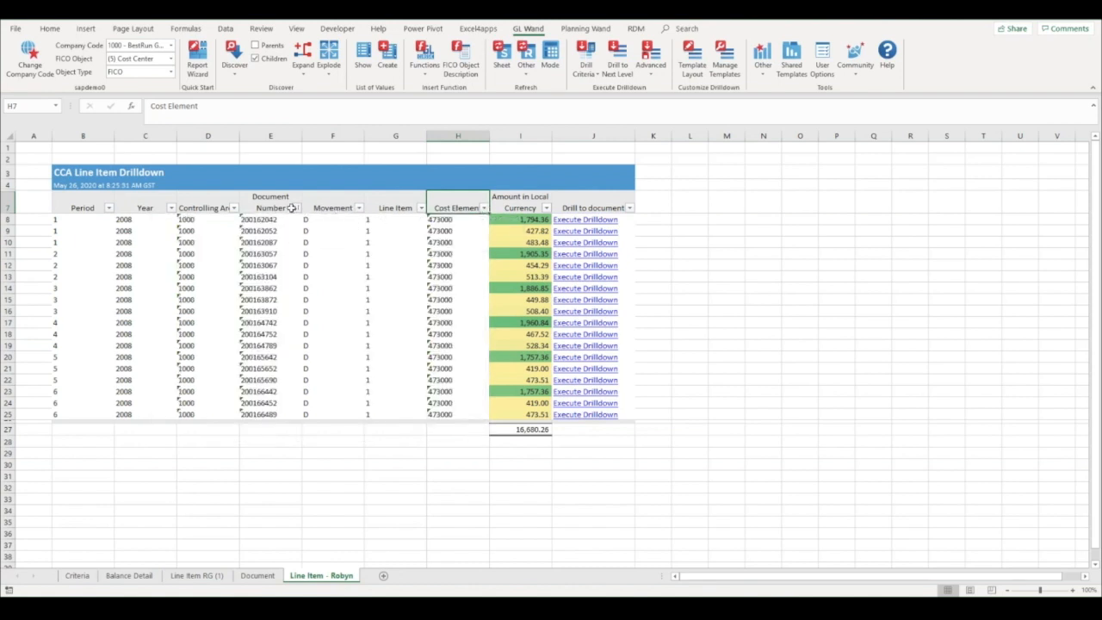
- Sort the CCA line item report by Amount in Local Currency from smallest to largest
left_click(487, 210)
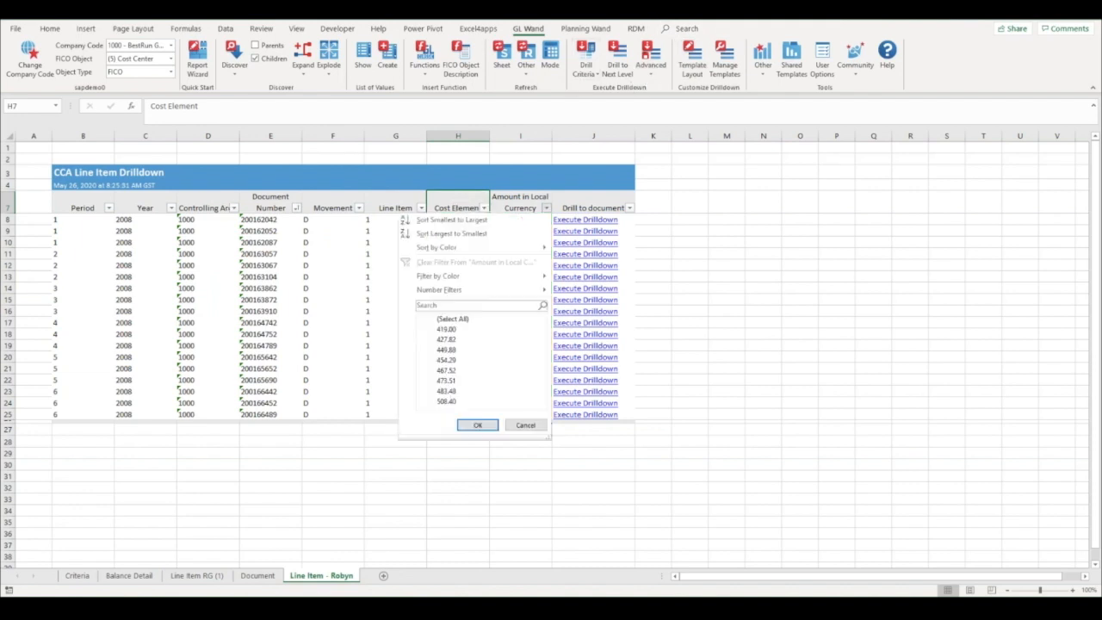
left_click(525, 200)
left_click(525, 200)
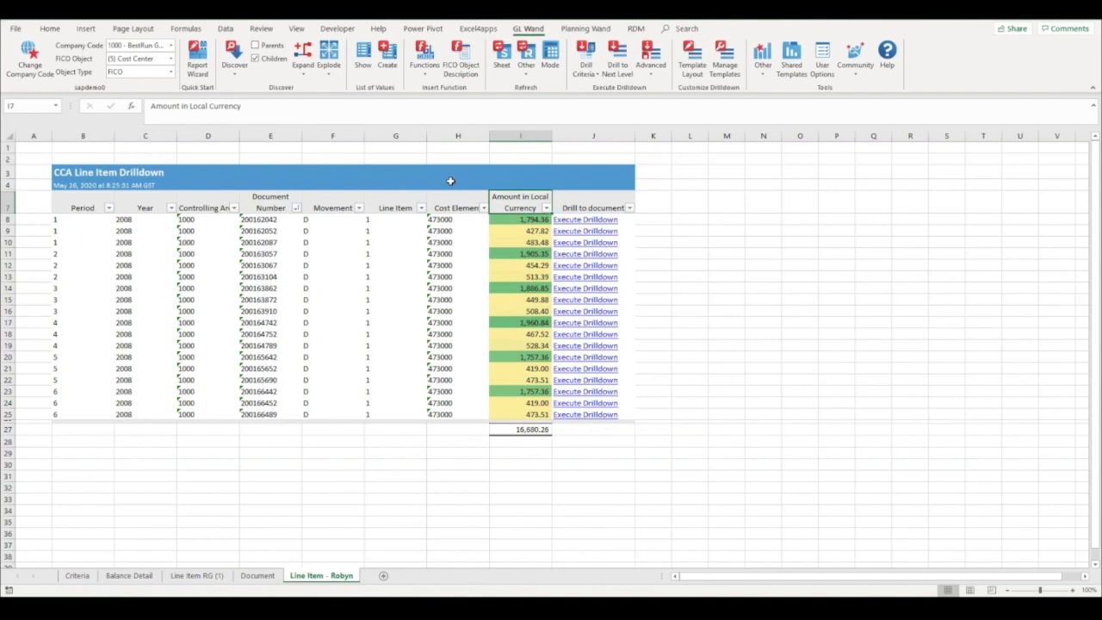
left_click(49, 29)
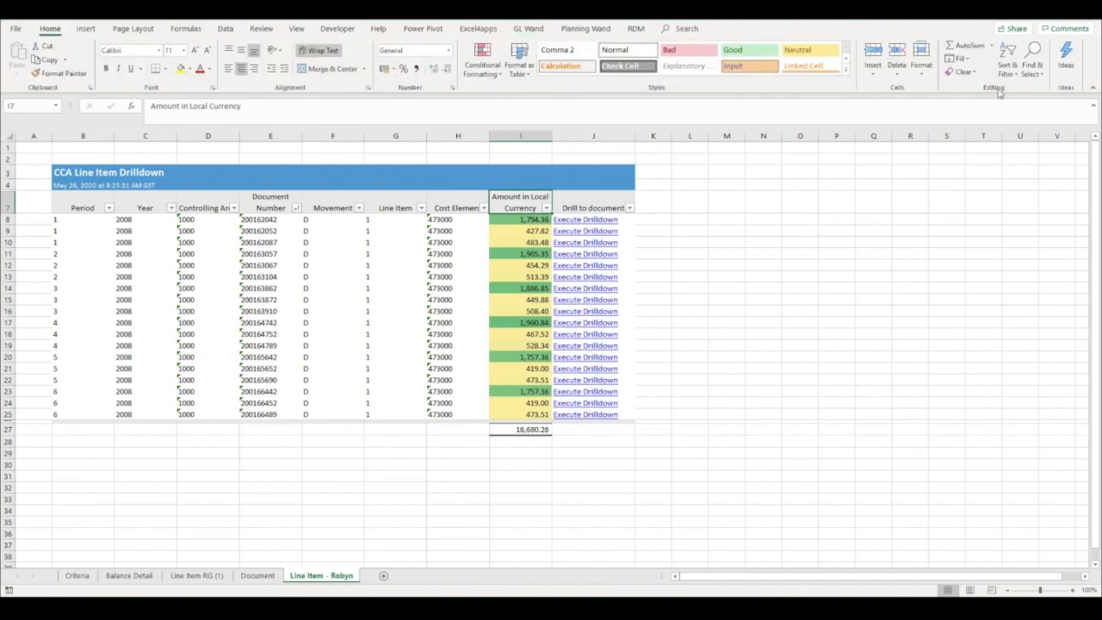
left_click(1012, 75)
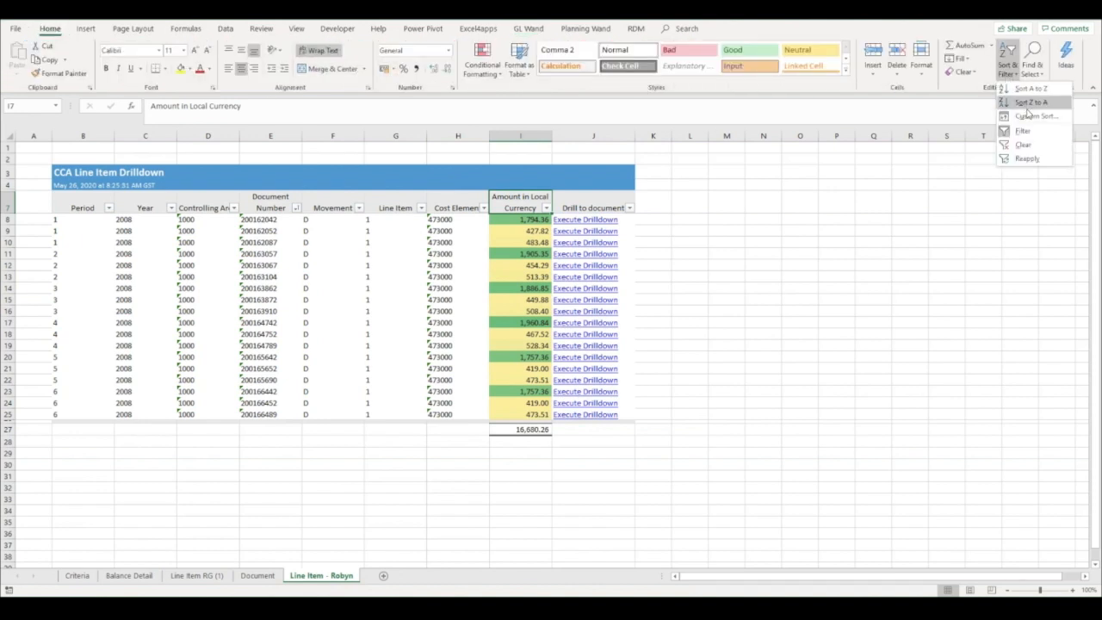
left_click(1032, 102)
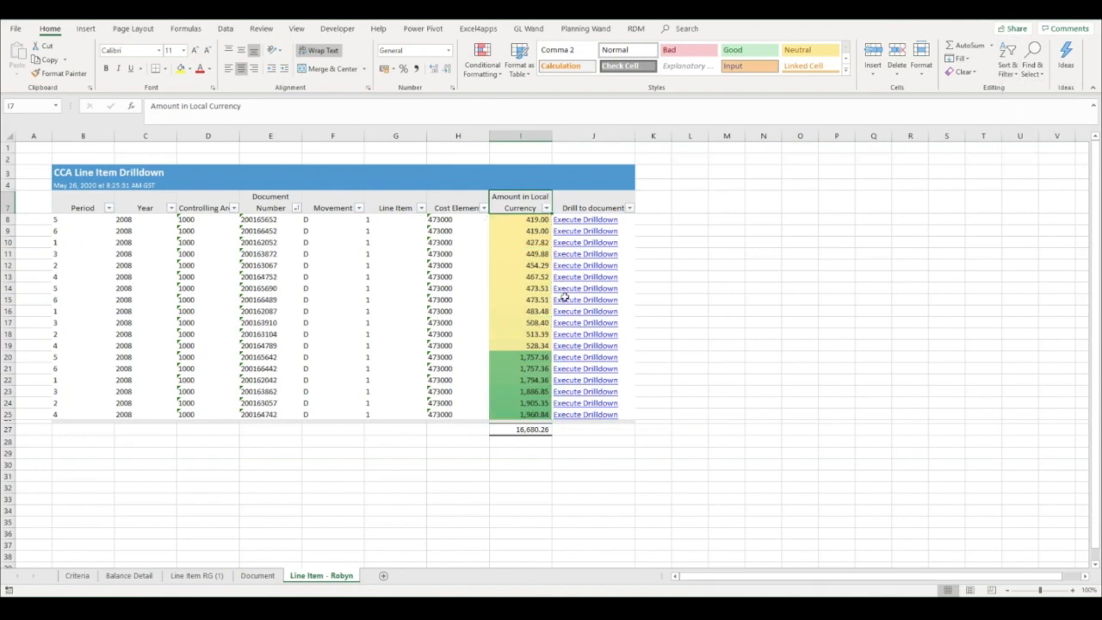
left_click(456, 265)
- Switch to the Expand and Explode workbook and inspect the cells referenced by the Postage balance formula under Current Month - Actuals without changing it
mouse_move(316, 594)
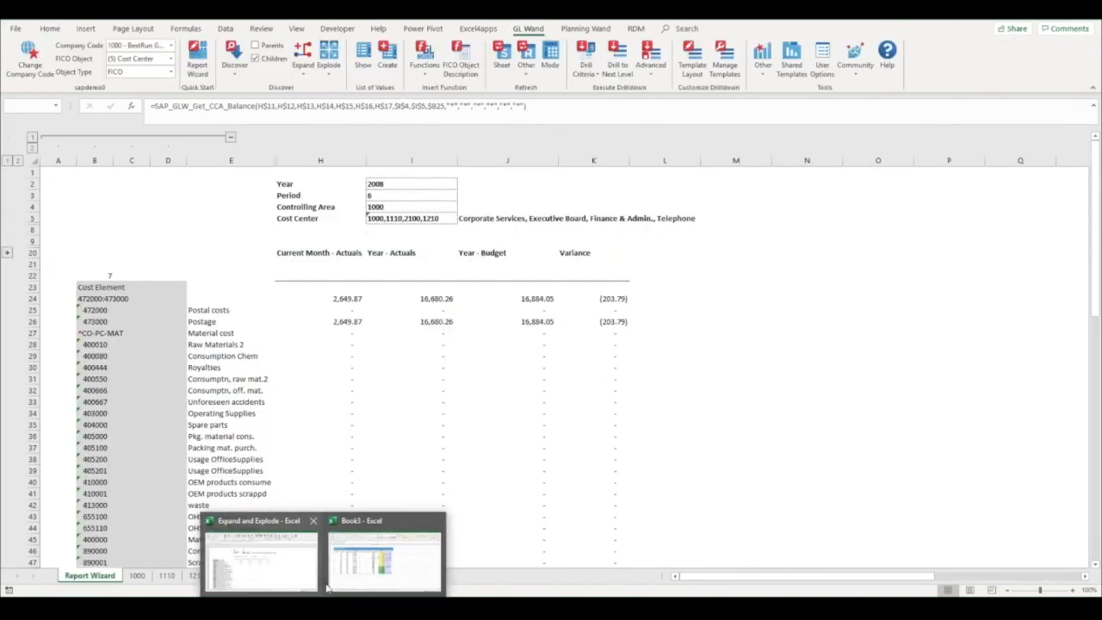
left_click(384, 561)
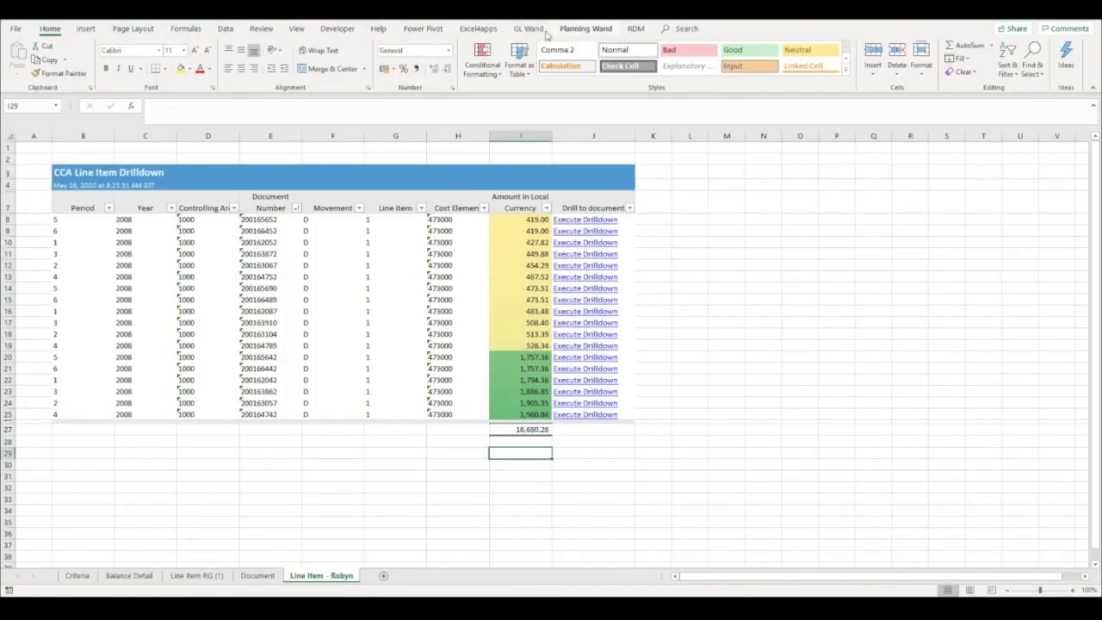
left_click(527, 29)
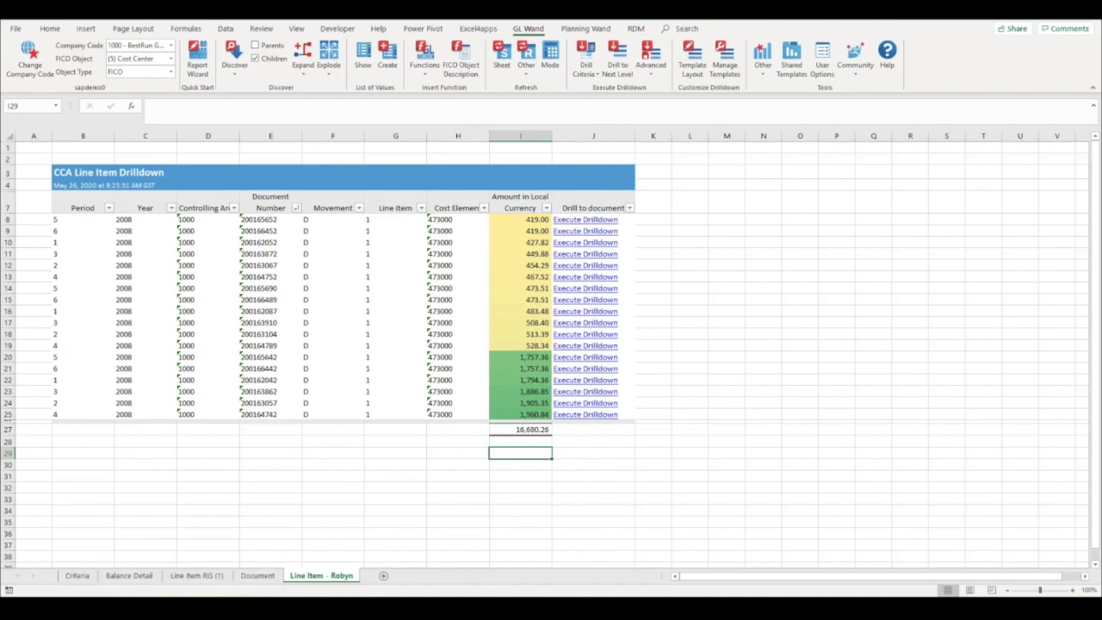
mouse_move(323, 602)
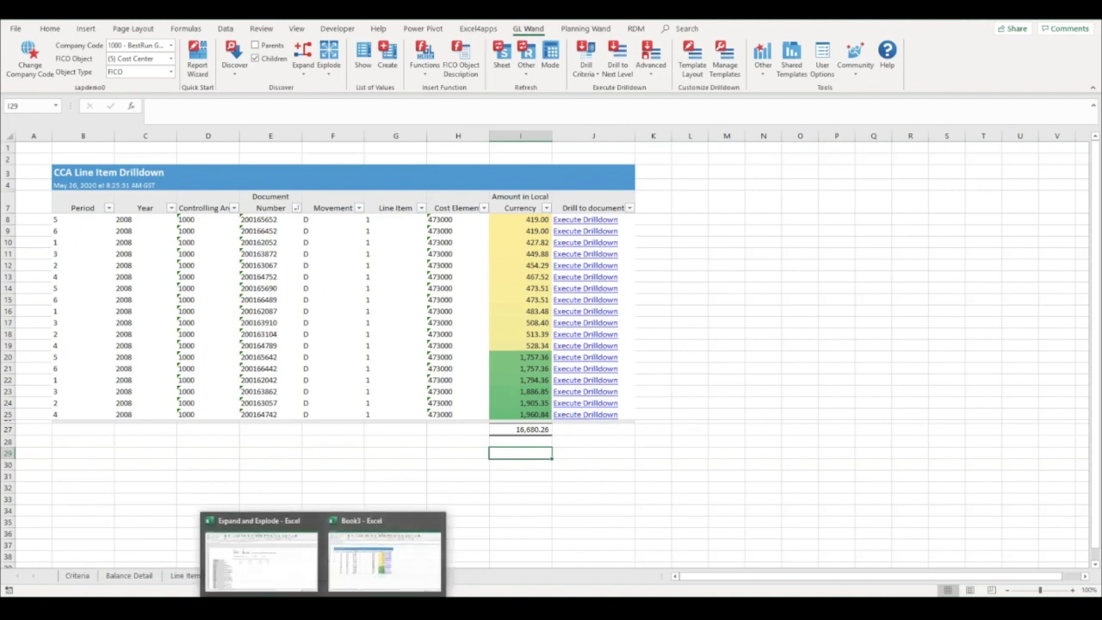
left_click(272, 575)
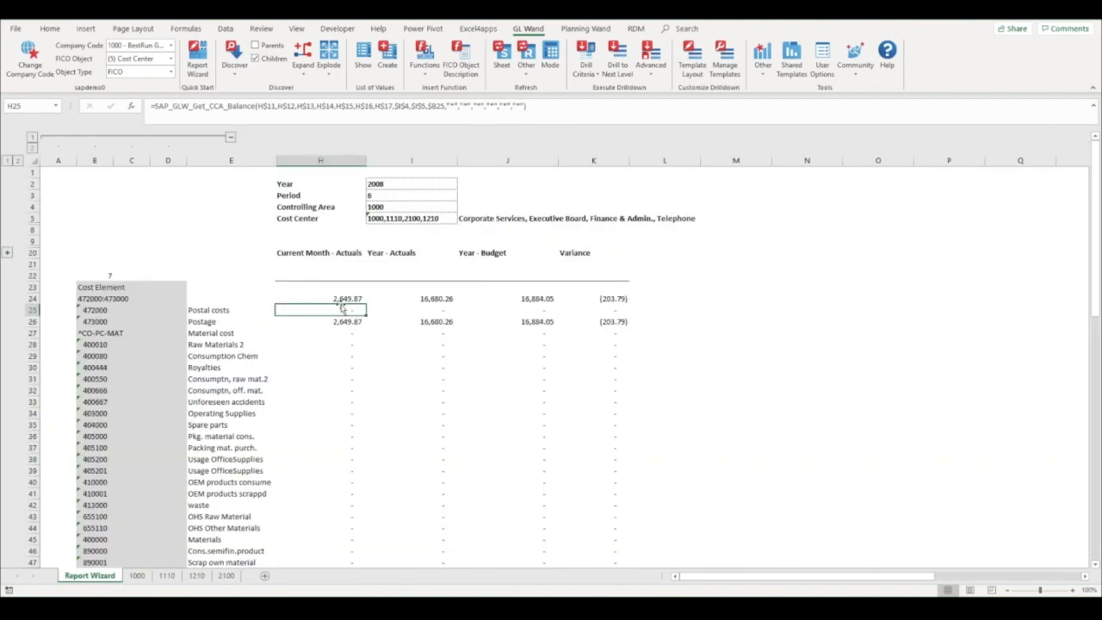
left_click(344, 320)
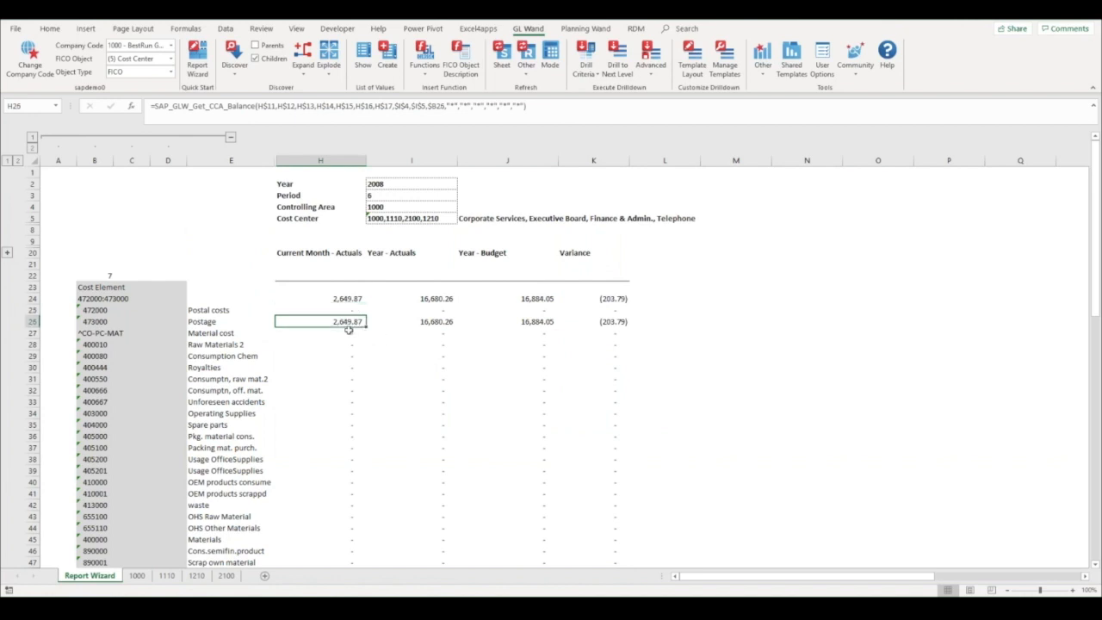
left_click(368, 110)
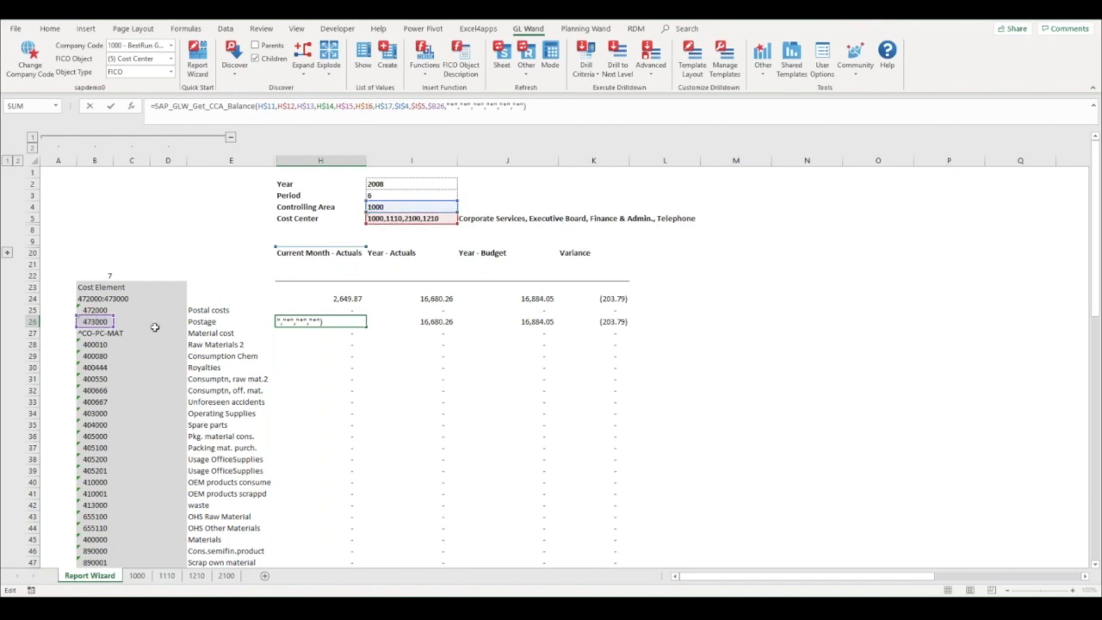
key("Escape")
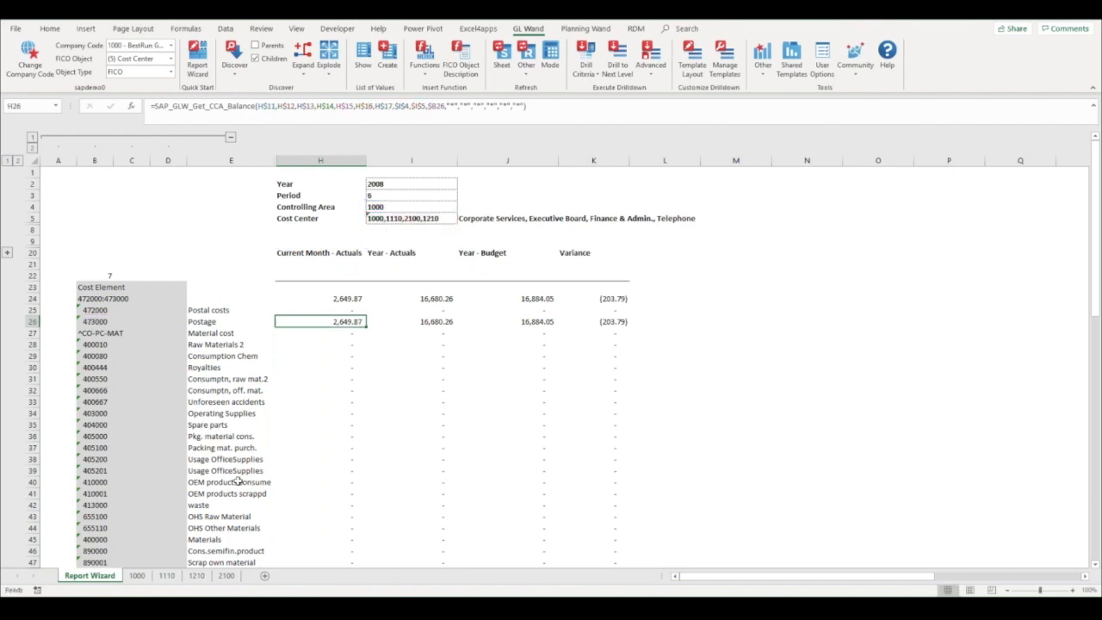
- Return to the Book3 workbook and review the drilldown criteria on the Criteria sheet, from Year down to Functional Area
mouse_move(320, 608)
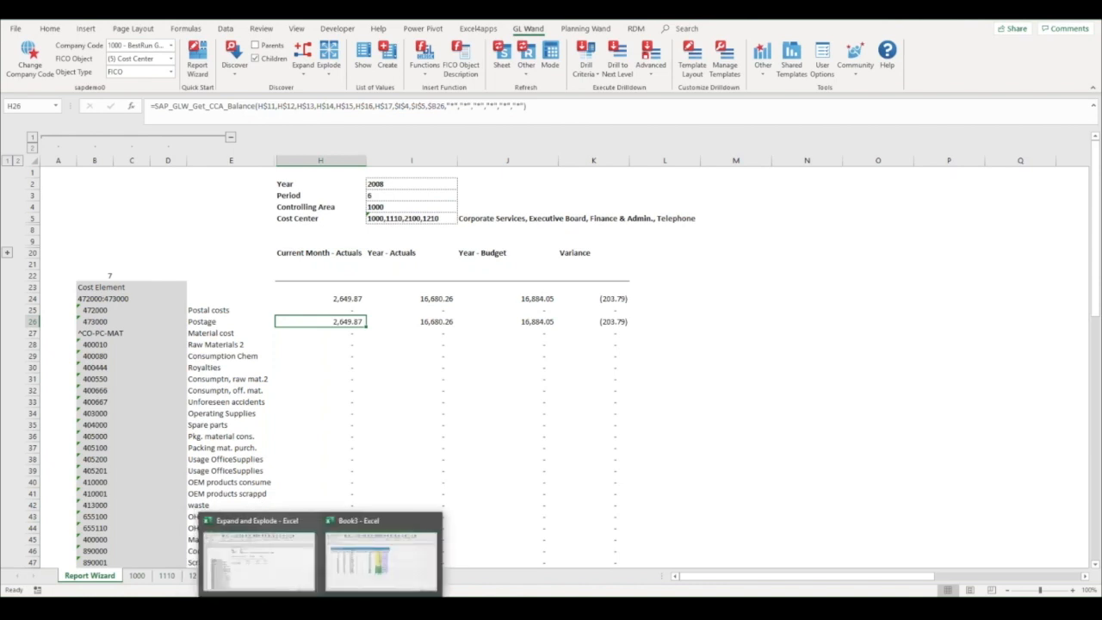
left_click(370, 564)
left_click(77, 575)
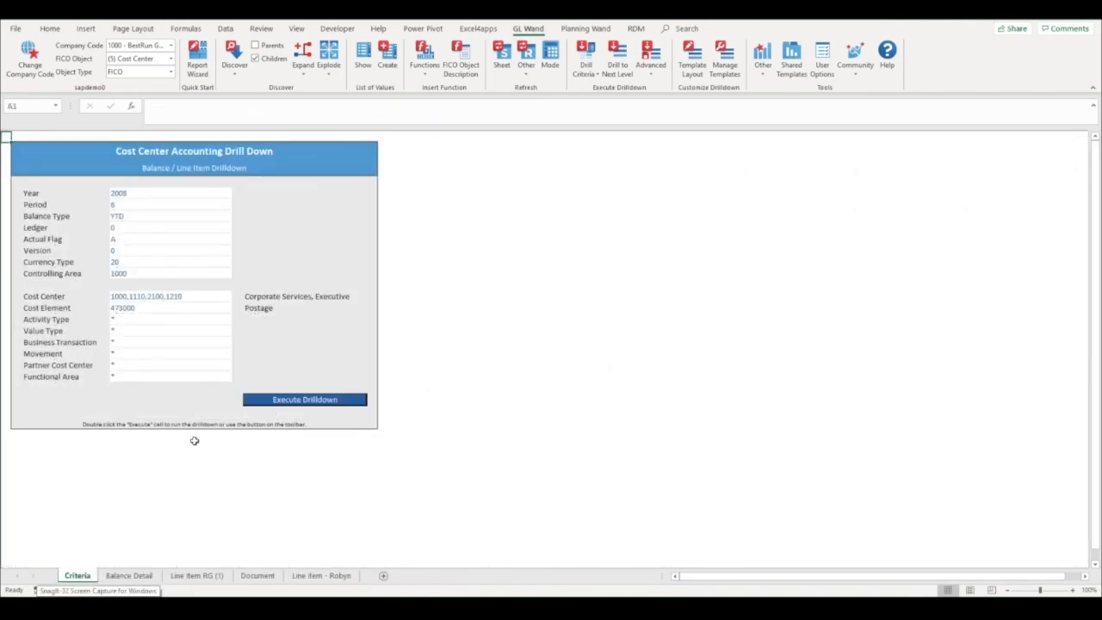
left_click_drag(148, 195, 159, 346)
left_click(159, 387)
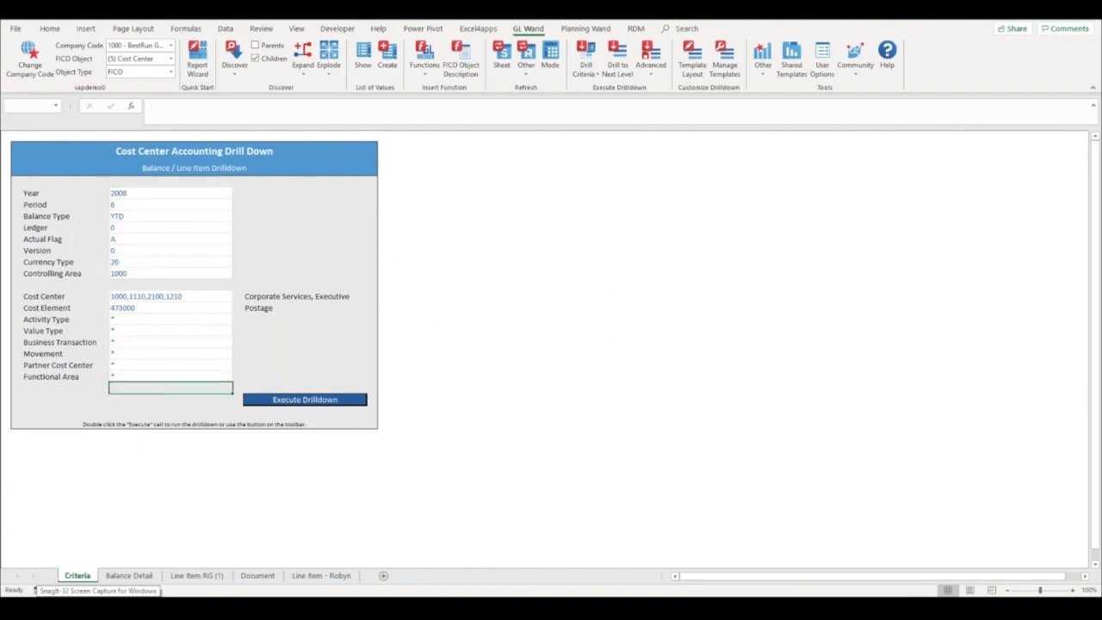
- Browse the list of values for the Cost Element criterion and check the Cost Center criterion without picking anything
left_click(149, 308)
double_click(155, 309)
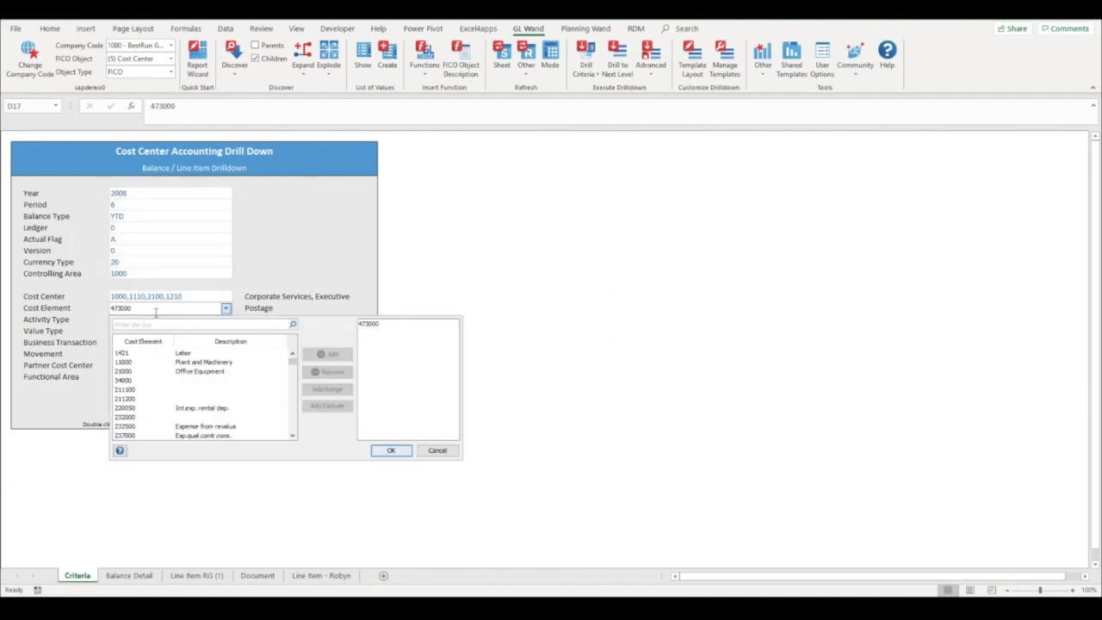
scroll(186, 402, "down", 6)
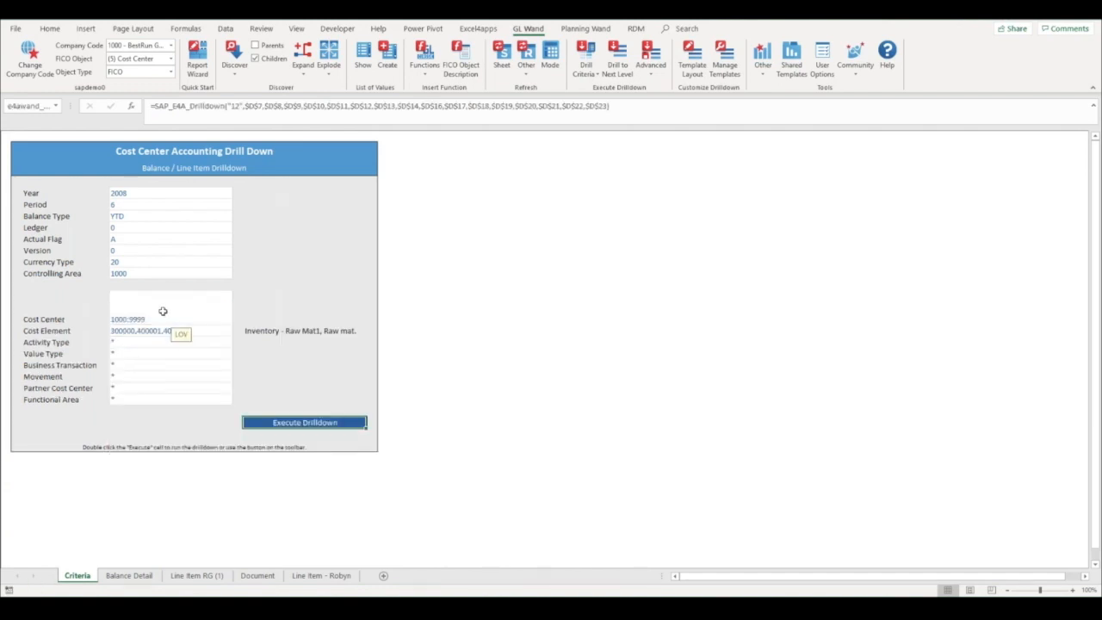
double_click(164, 311)
key("Escape")
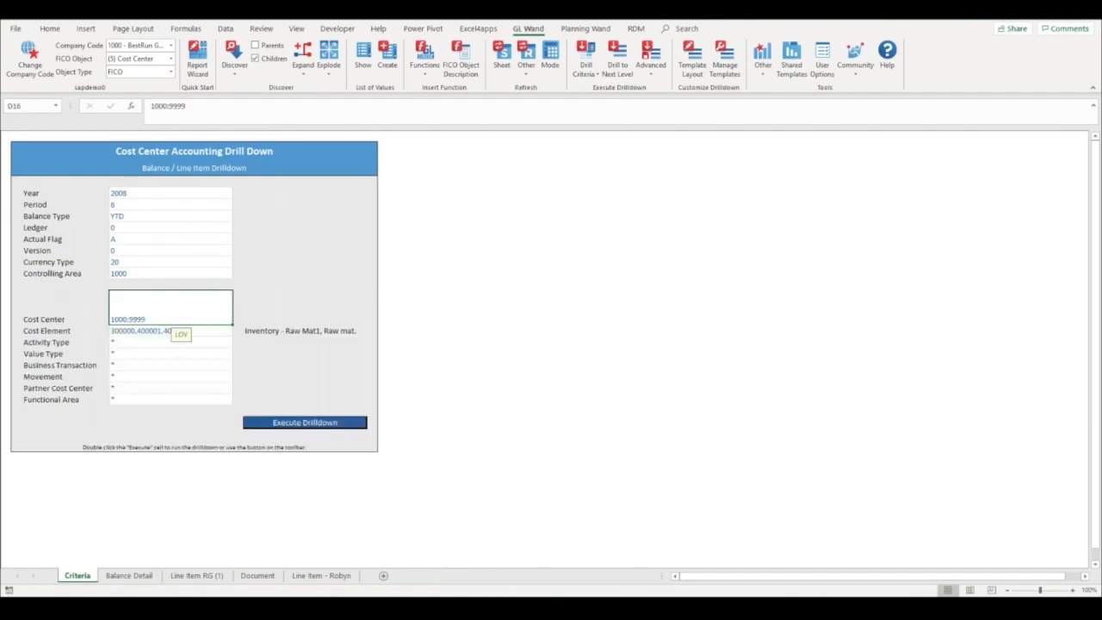
- Filter the Cost Element list of values by "tele" and add the ^TELEFONO group to the criterion
double_click(139, 332)
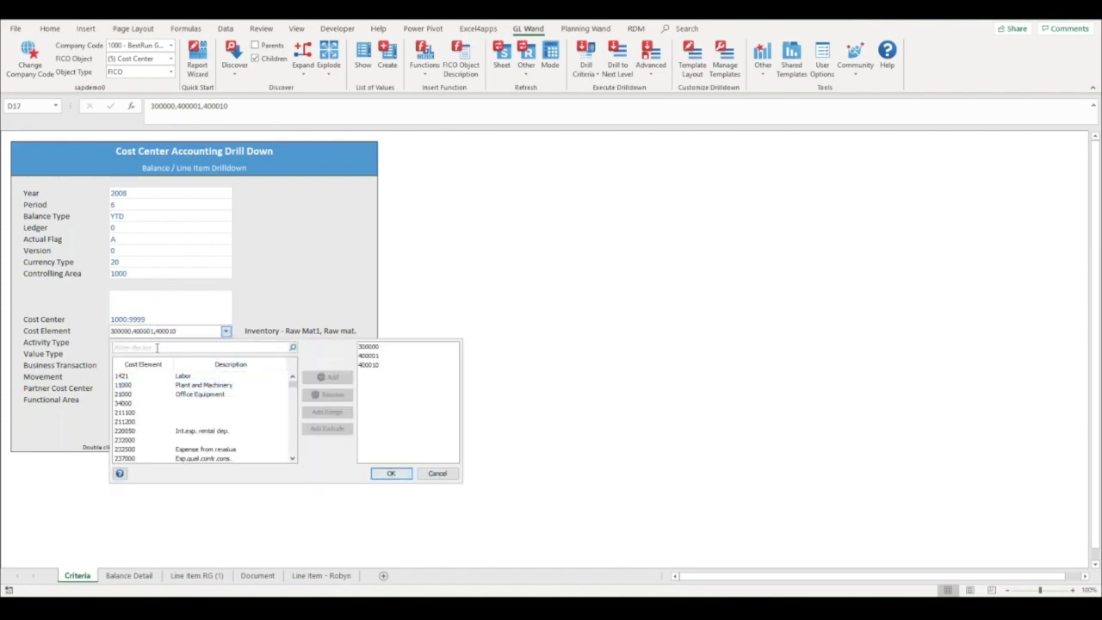
type("tele")
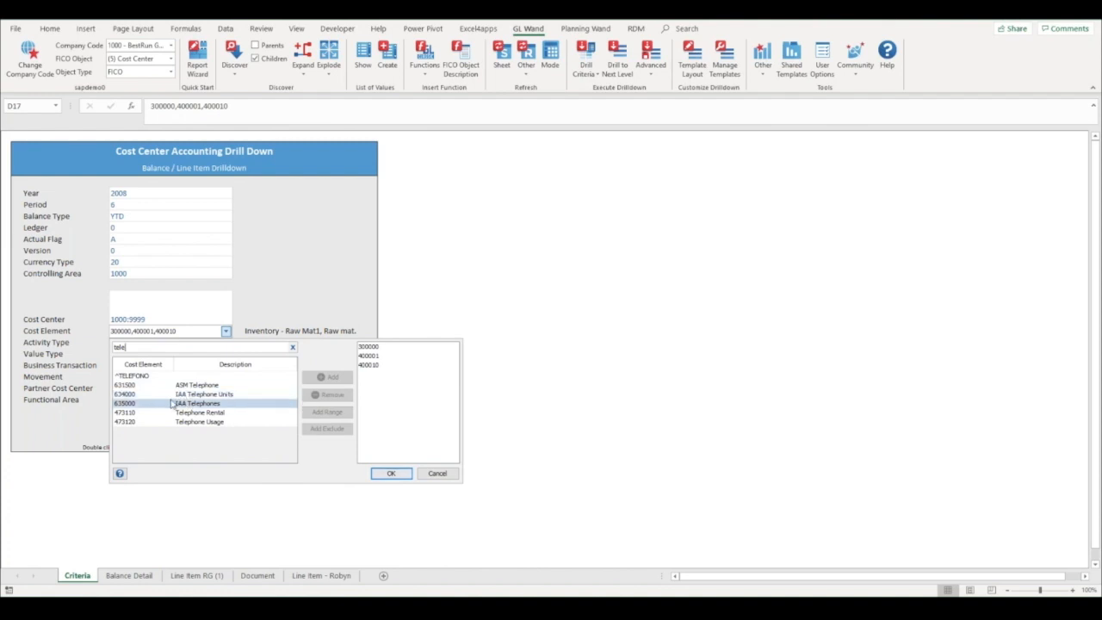
double_click(155, 378)
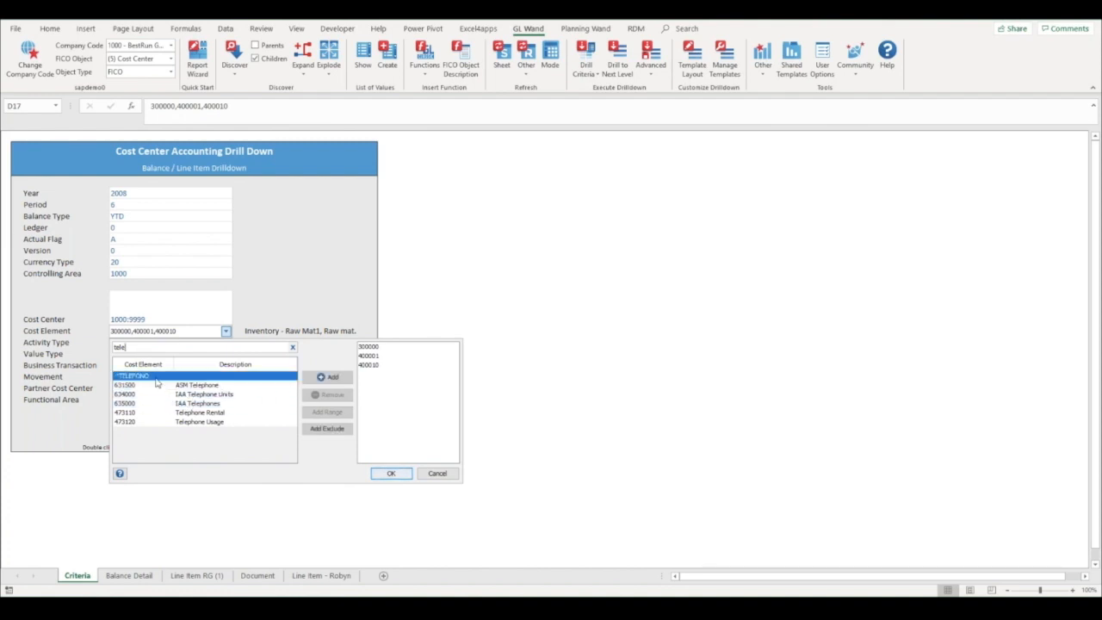
left_click(389, 474)
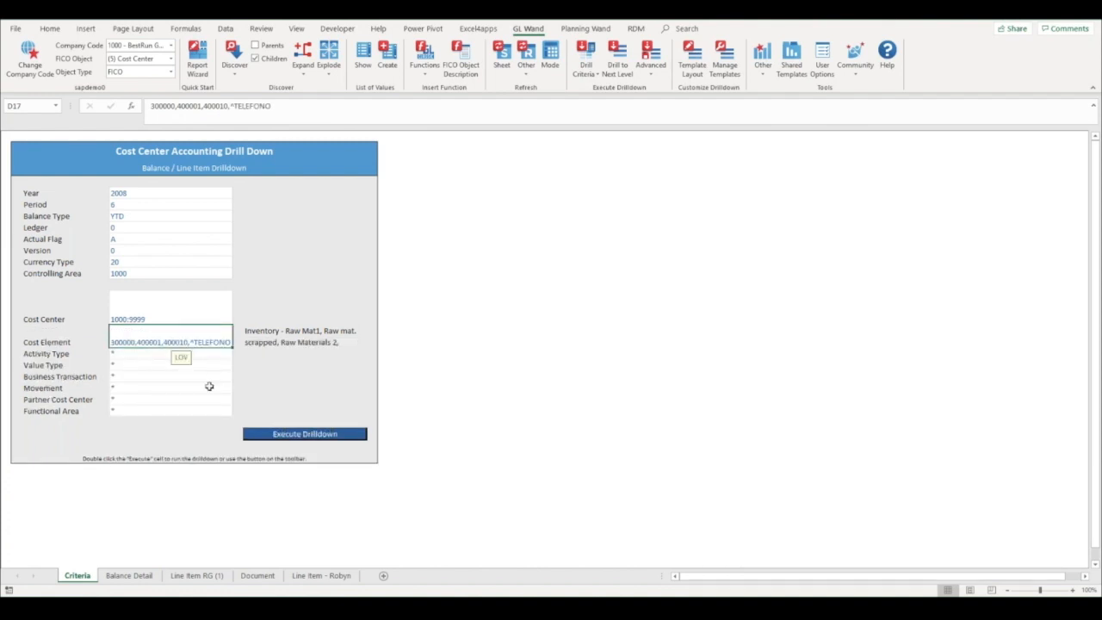
- Execute the cost center balance drilldown and drill all resulting balance rows, 8 to 21, down to line items
left_click(297, 434)
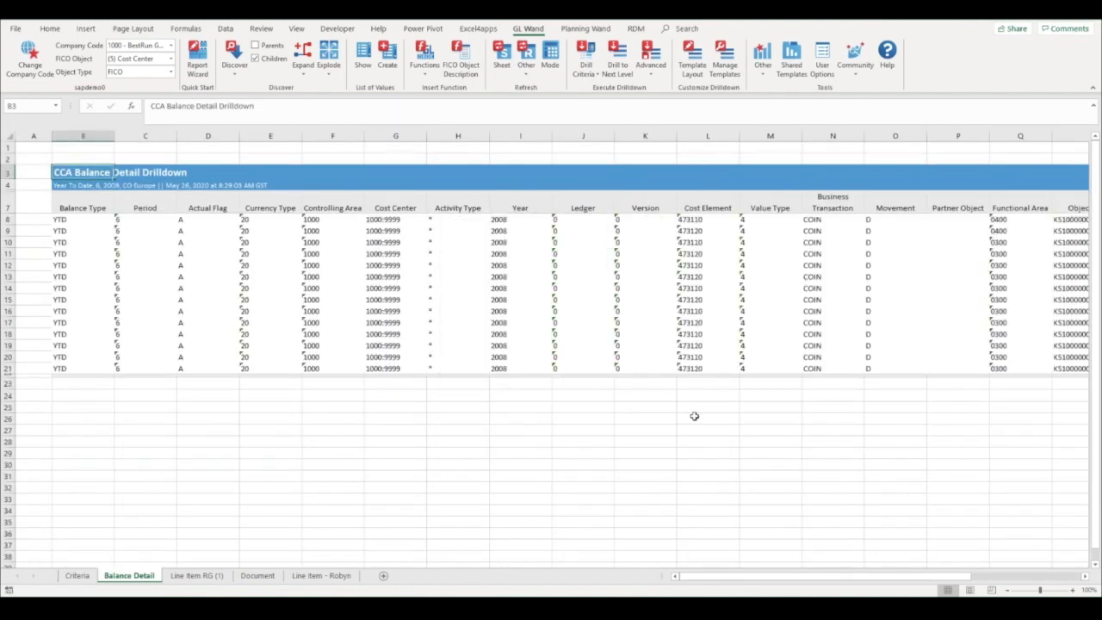
scroll(693, 415, "right", 6)
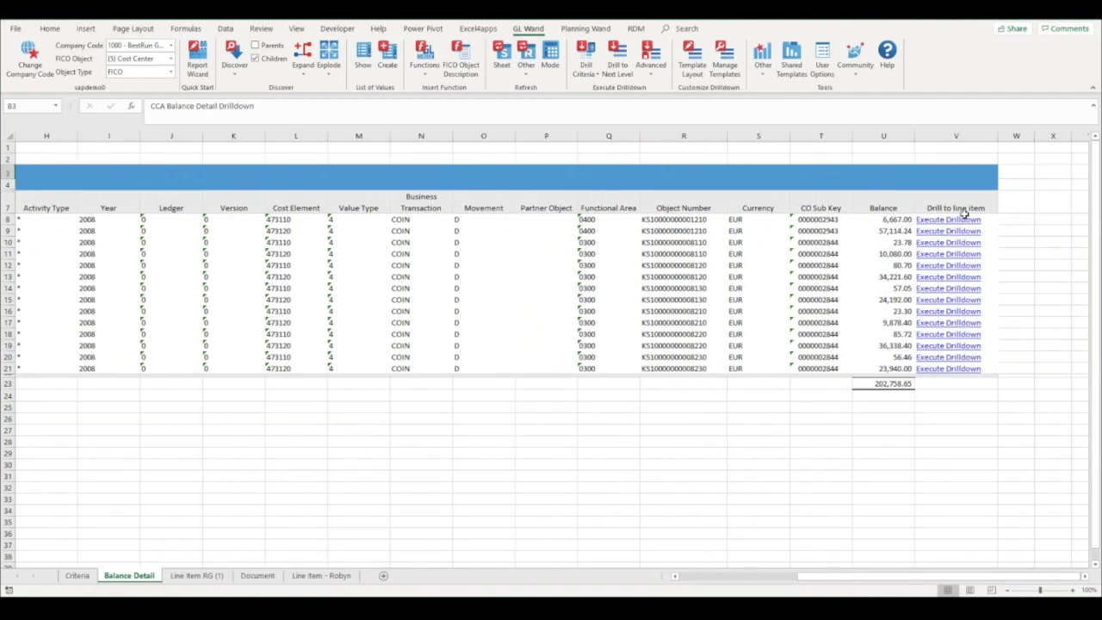
left_click_drag(959, 220, 960, 368)
left_click(609, 58)
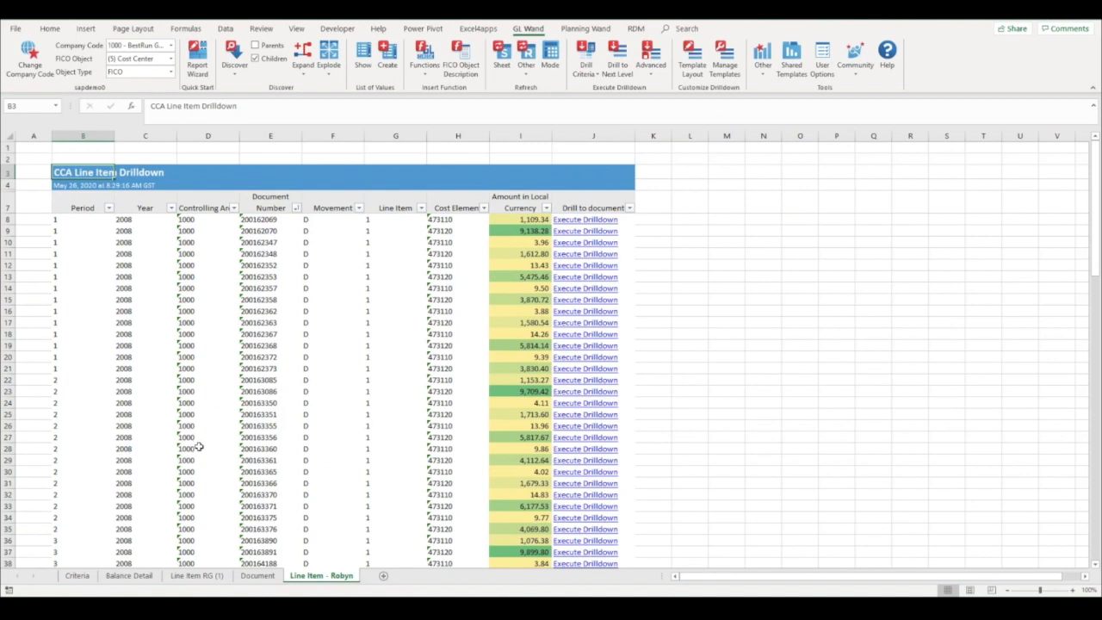
- Examine the line item report's column headers and the Amount in Local Currency column from row 8 down to the total
key("Right")
key("Right")
key("Right")
key("Right")
key("Right")
key("Down")
key("Down")
key("Right")
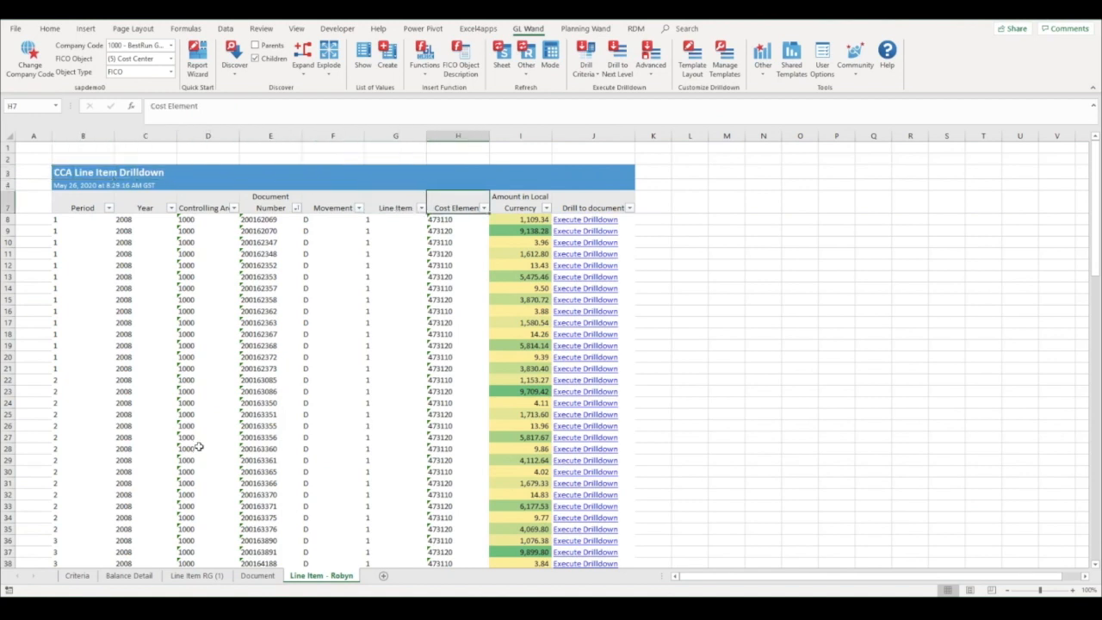
key("Right")
key("Right")
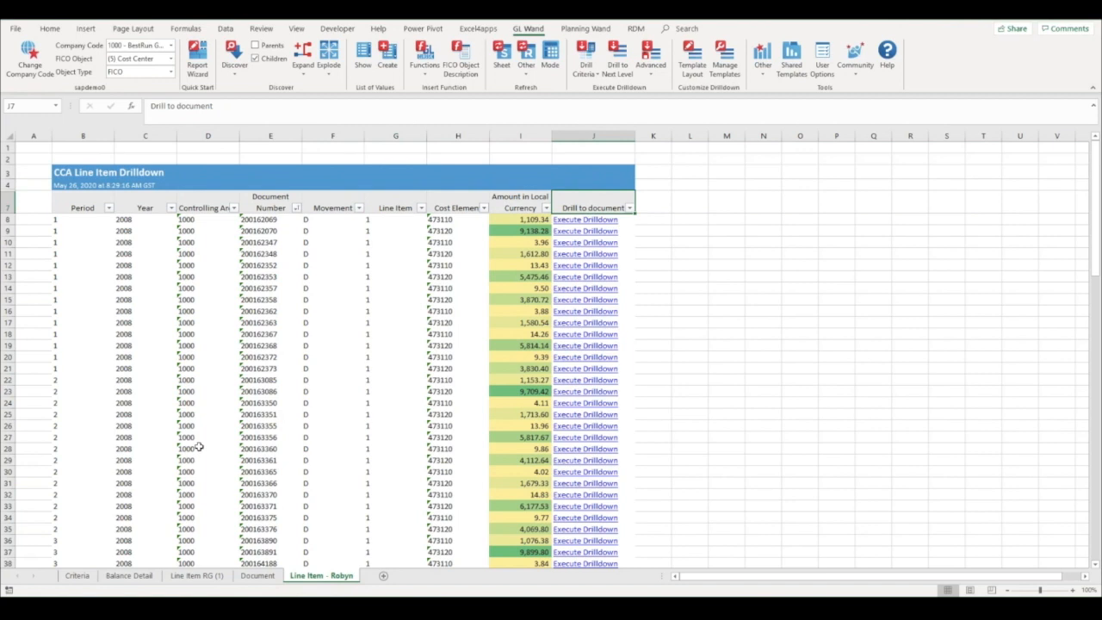
key("Left")
key("Down")
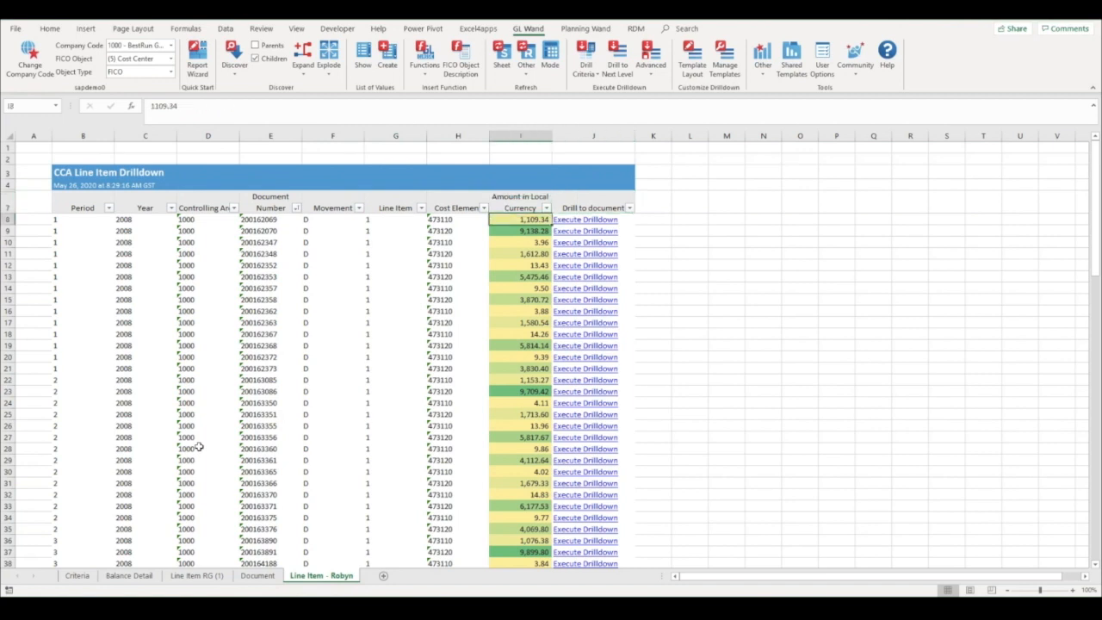
key("Down")
key("Up")
key("ctrl+Down")
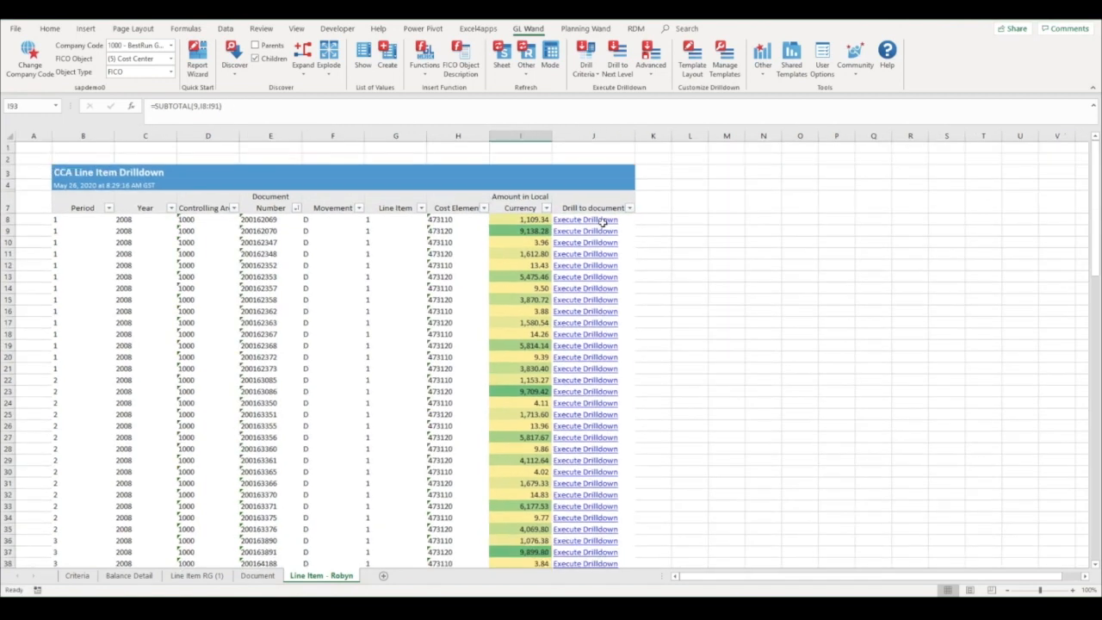
- Select the non-adjacent document drill cells J8:J17, J21:J31, J36 and J41:J51 together and drill them to the document level
left_click(598, 222)
left_click_drag(598, 222, 583, 320)
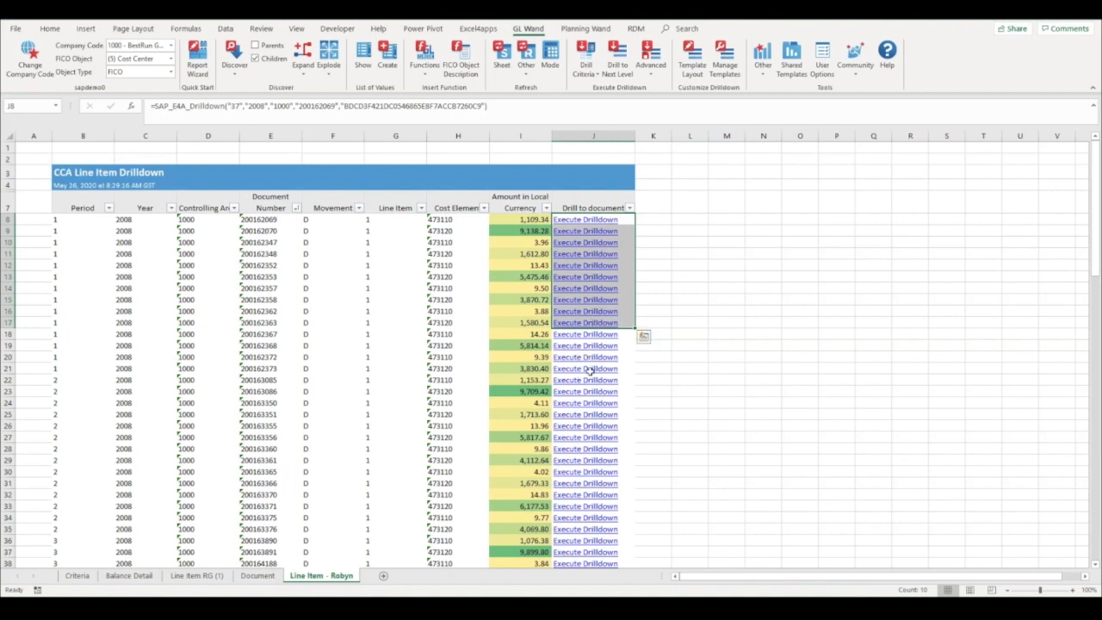
left_click_drag(589, 368, 589, 483)
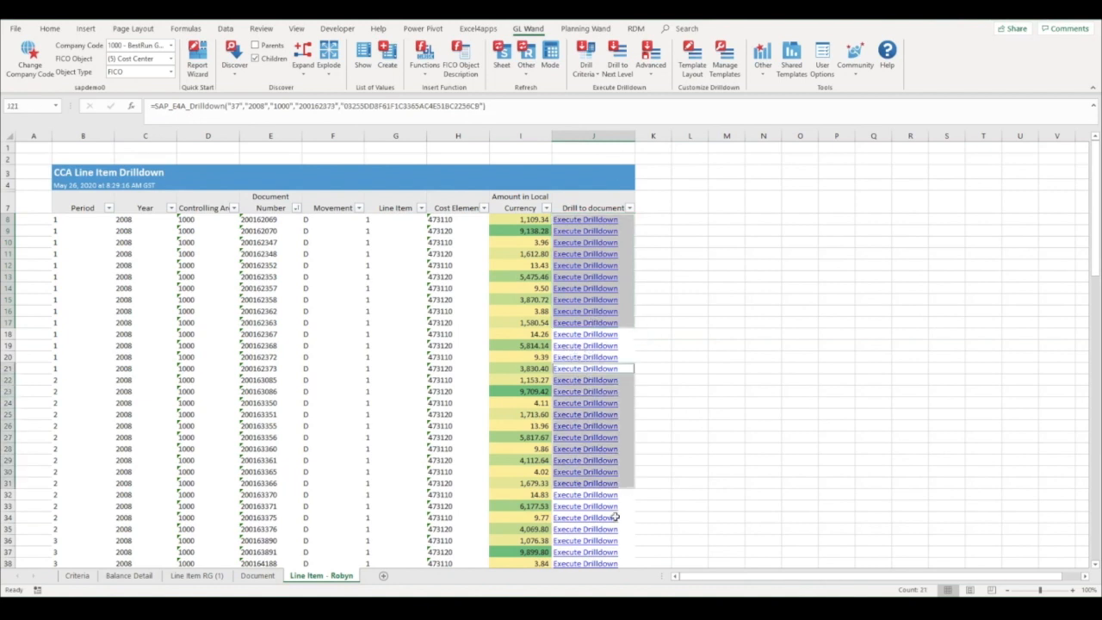
scroll(615, 516, "down", 3)
left_click(589, 434, "ctrl")
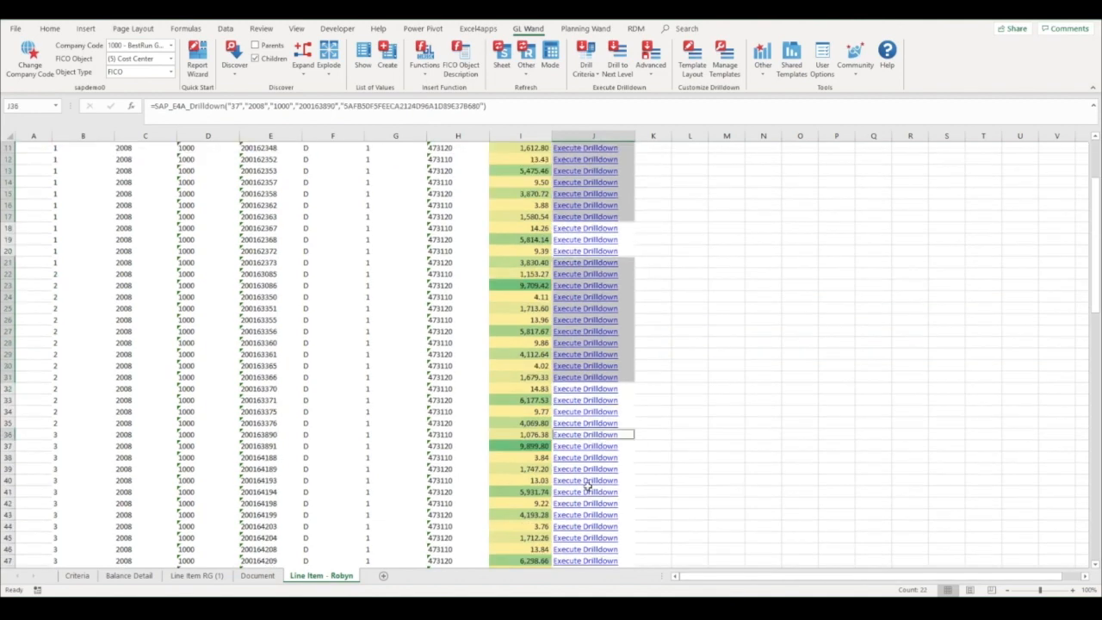
left_click_drag(589, 491, 598, 562)
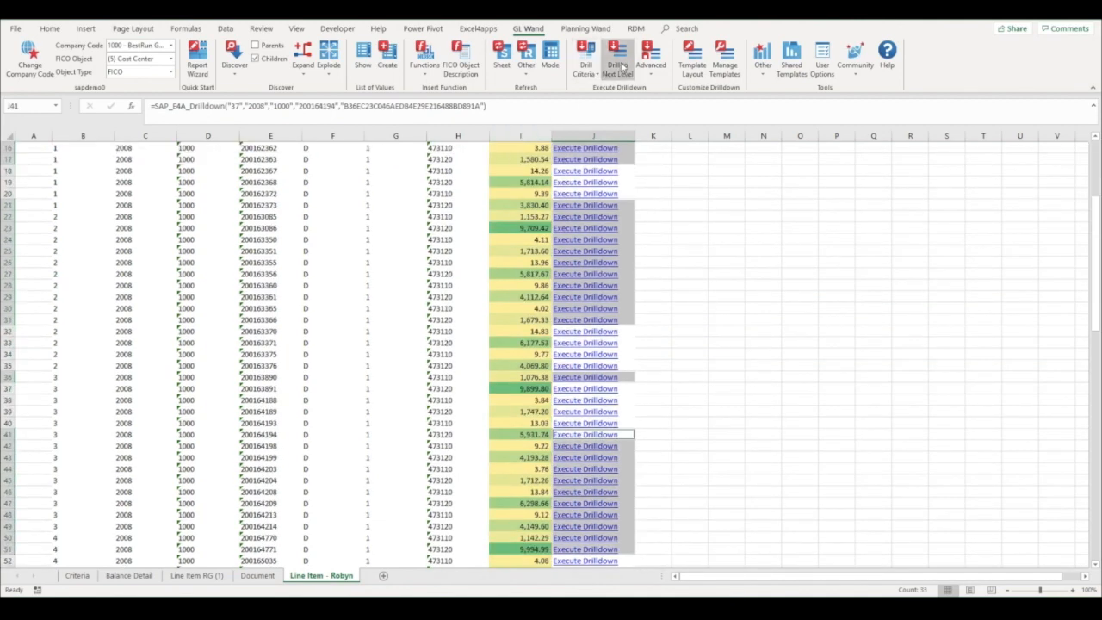
left_click(620, 68)
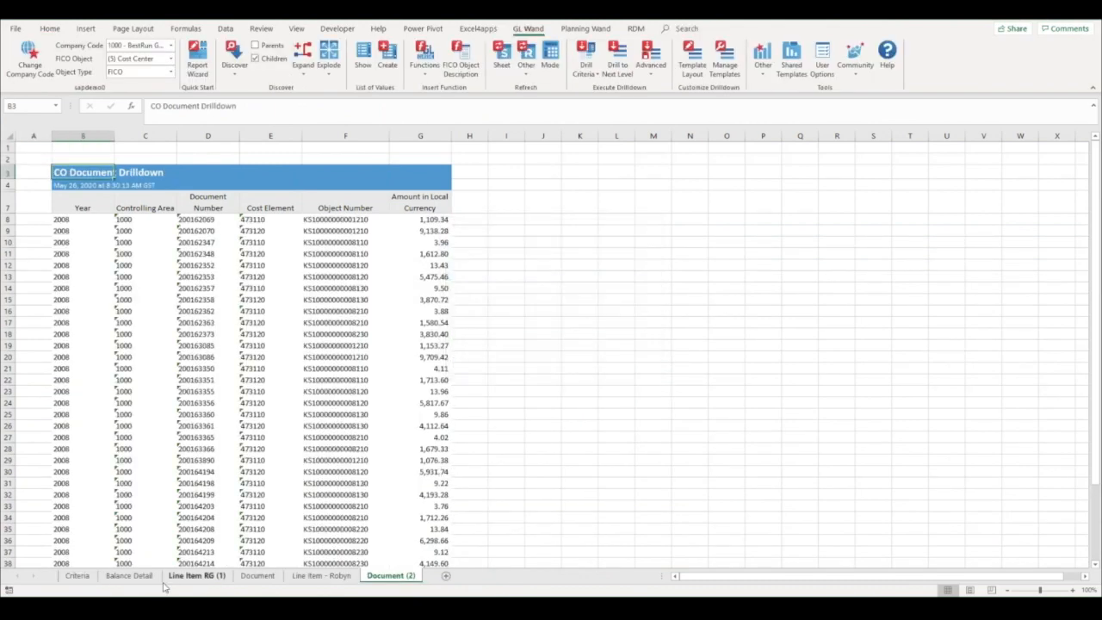
- From the cost center accounting criteria sheet, run the advanced drilldown from CCA balance straight to CO Document level
left_click(204, 575)
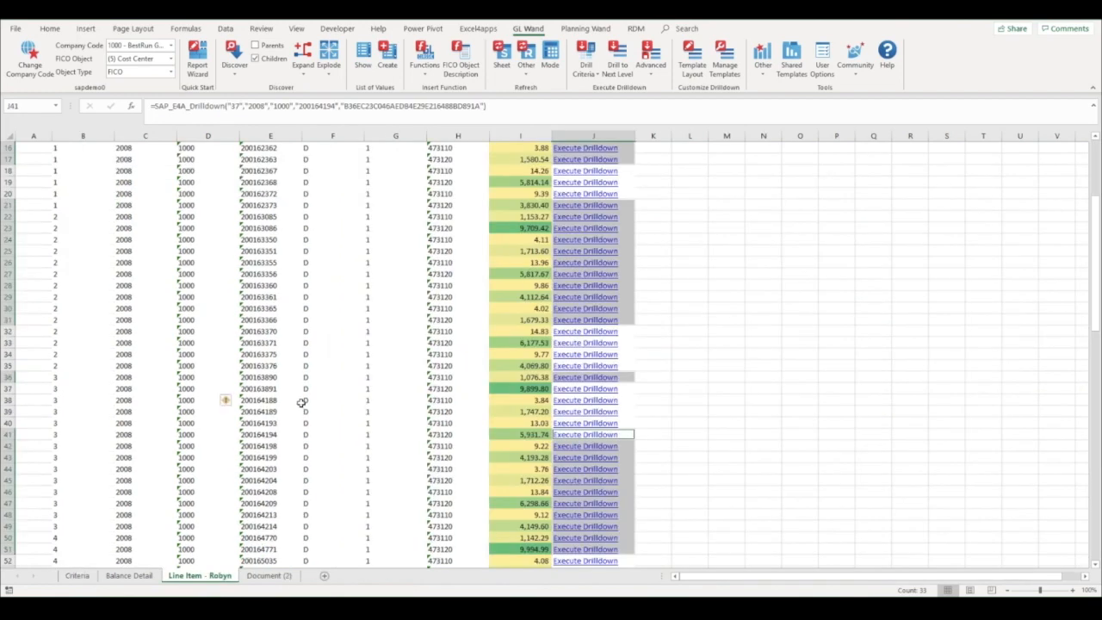
left_click(274, 401)
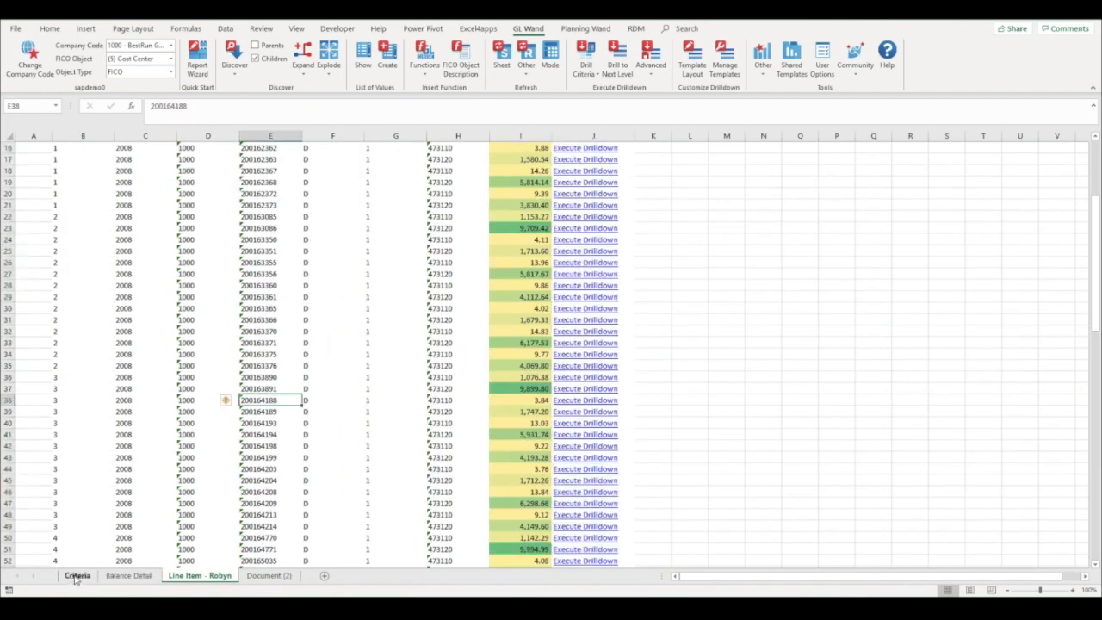
left_click(76, 575)
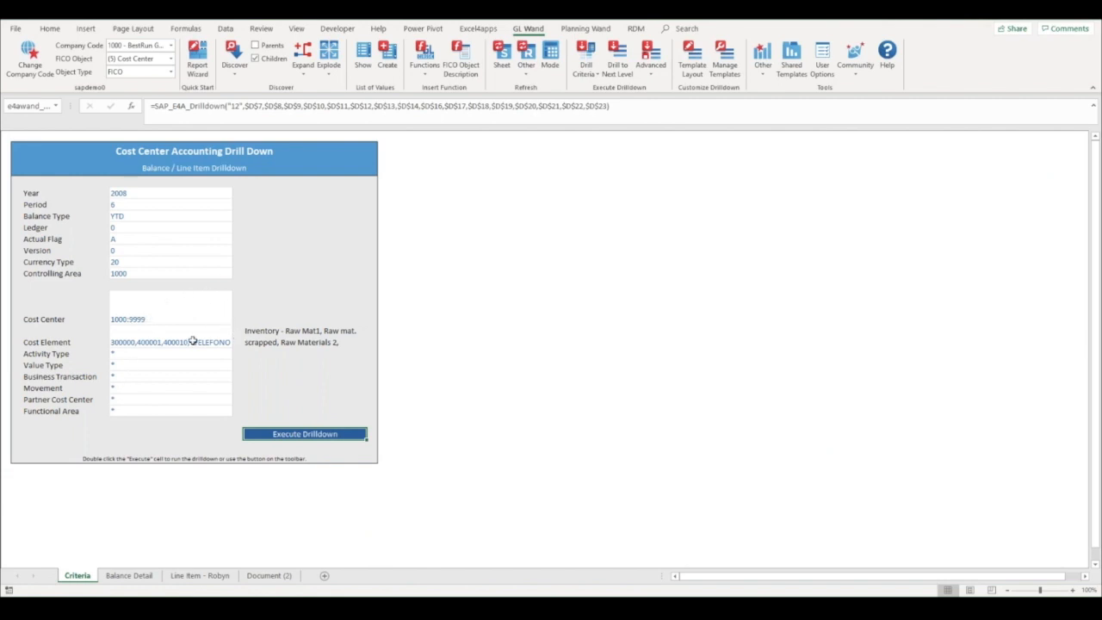
left_click(650, 67)
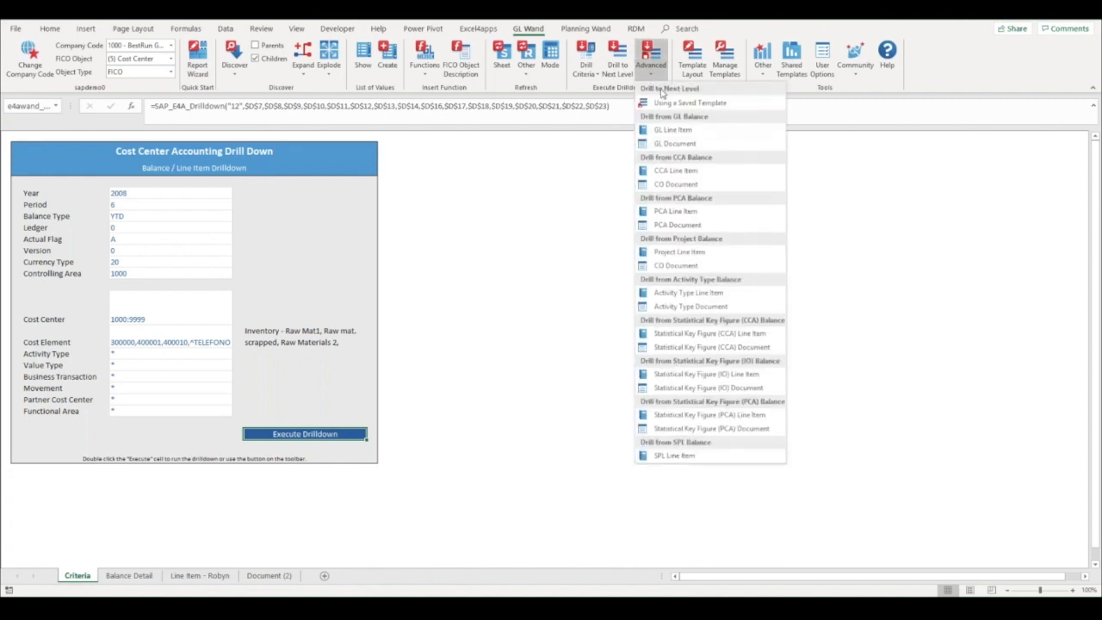
left_click(694, 191)
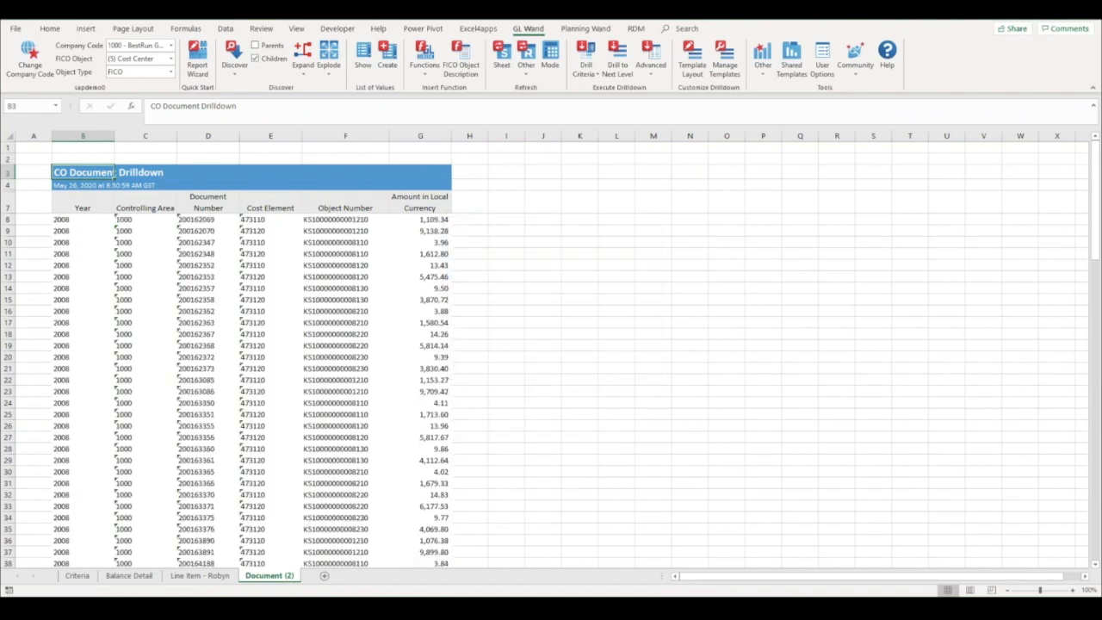
- Review the line item and balance detail sheets generated by the direct drill to document level
left_click(198, 575)
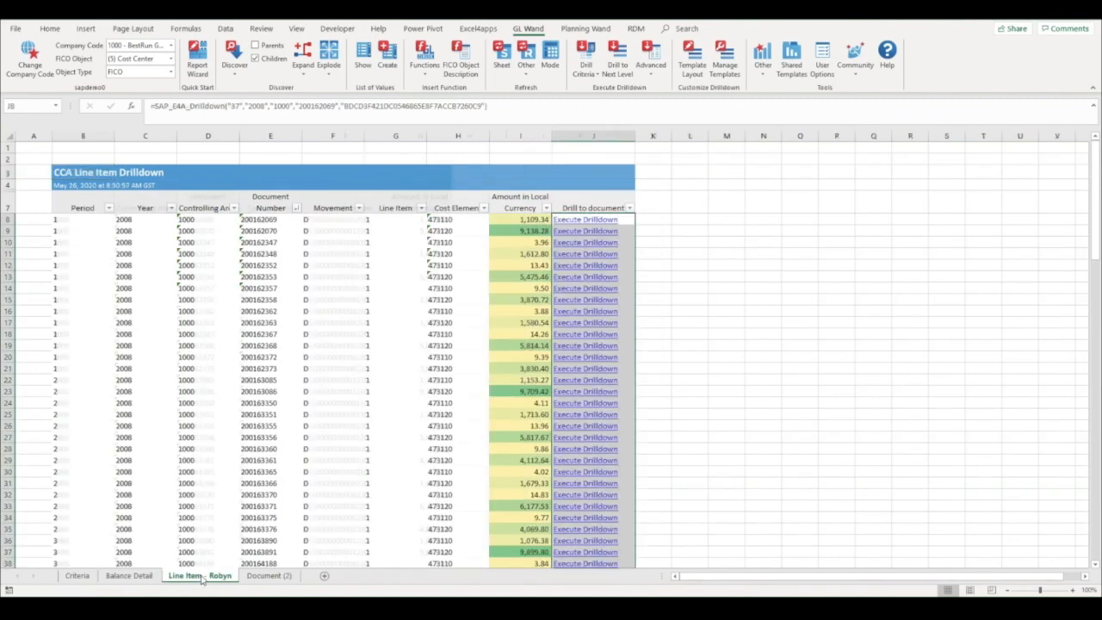
left_click(126, 577)
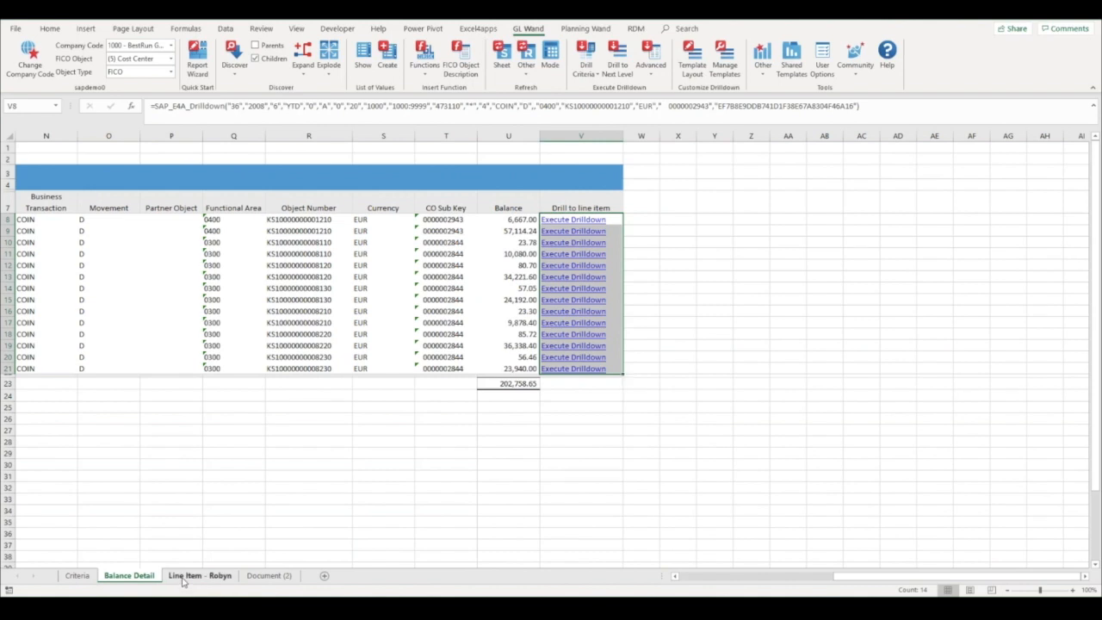
left_click(182, 579)
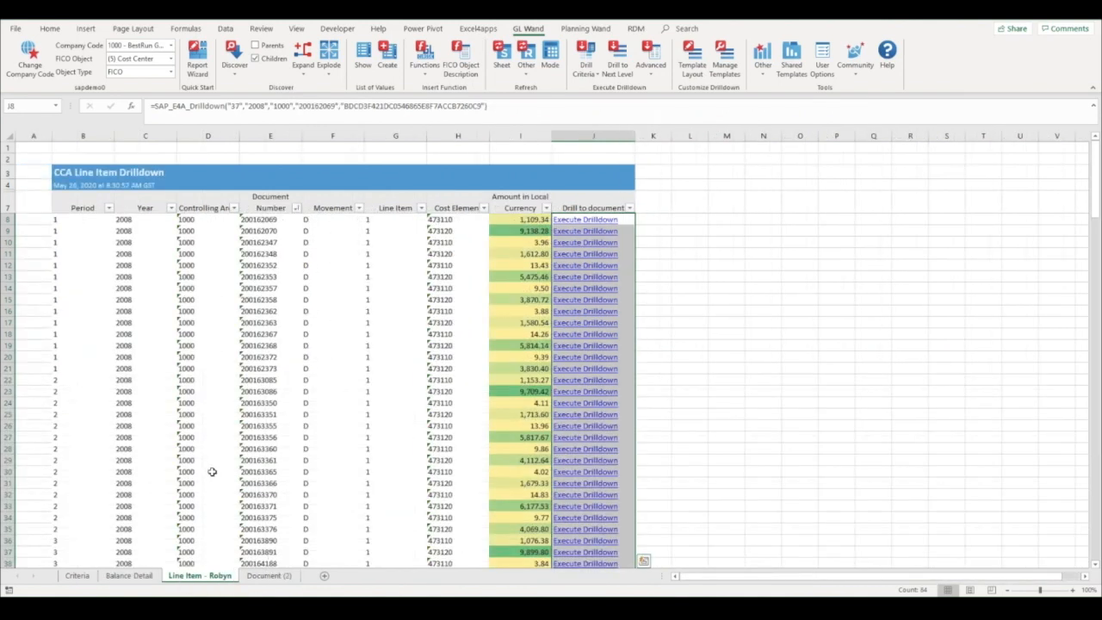